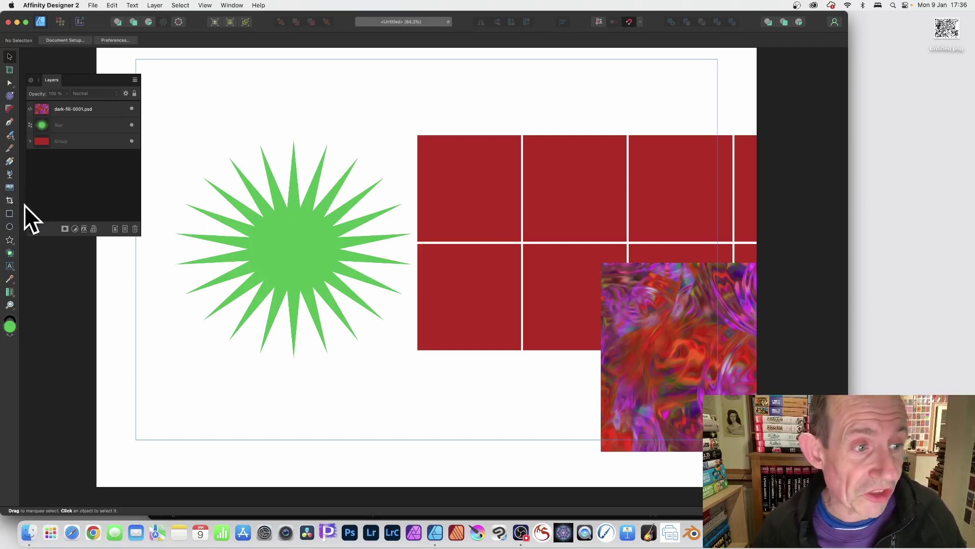
- Select the green star with the Vector Crop Tool so a crop frame surrounds it
click(10, 200)
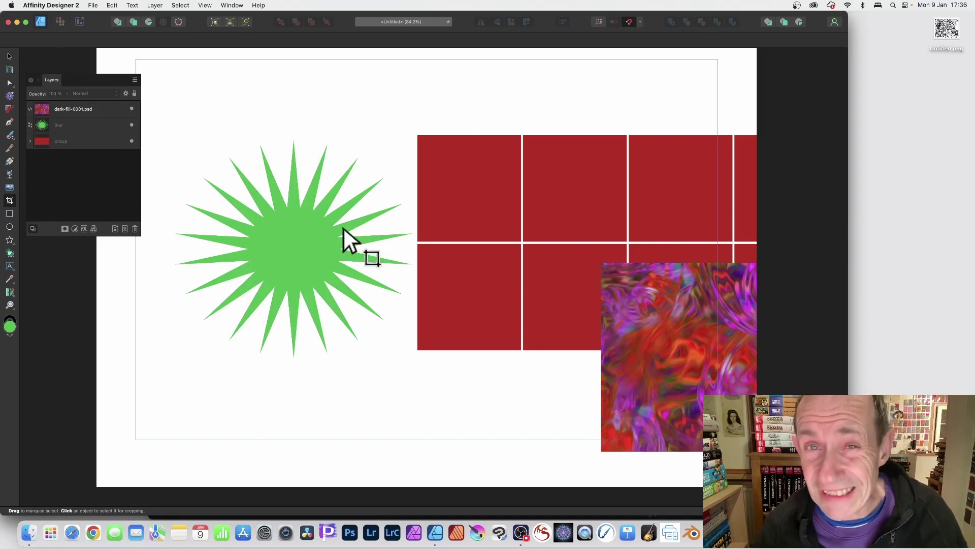
click(302, 240)
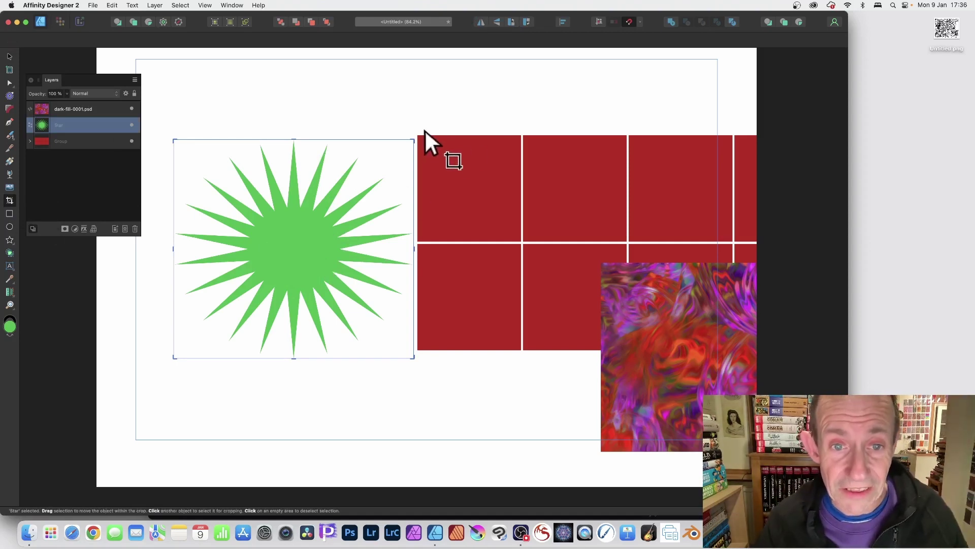
- Trim the star's crop from the corner, top and left into a narrow strip; move the Layers panel
drag(413, 140, 279, 178)
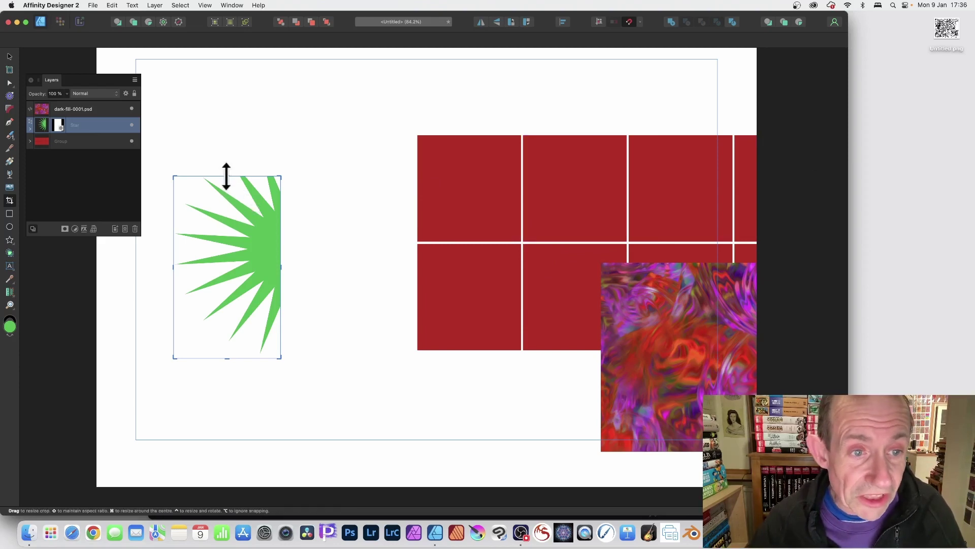
drag(227, 176, 272, 93)
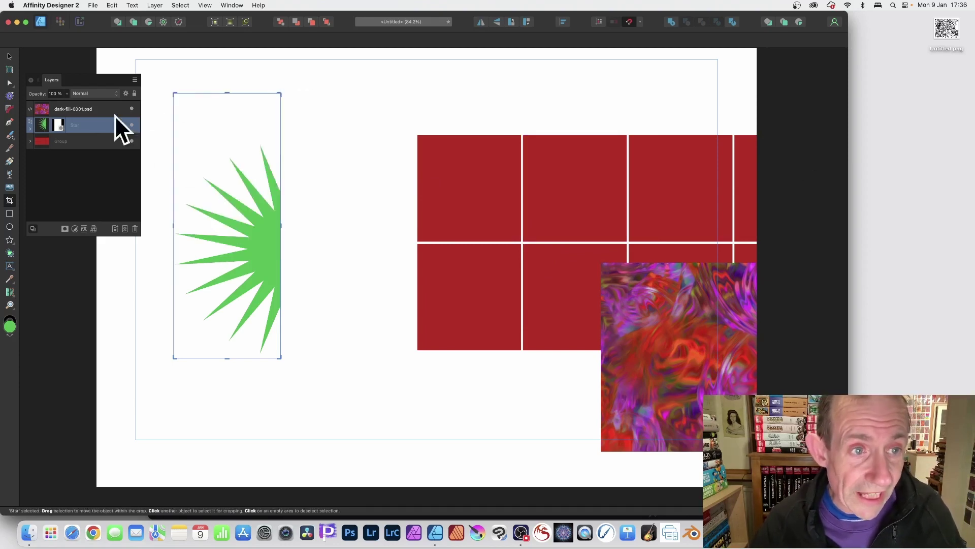
drag(174, 226, 321, 235)
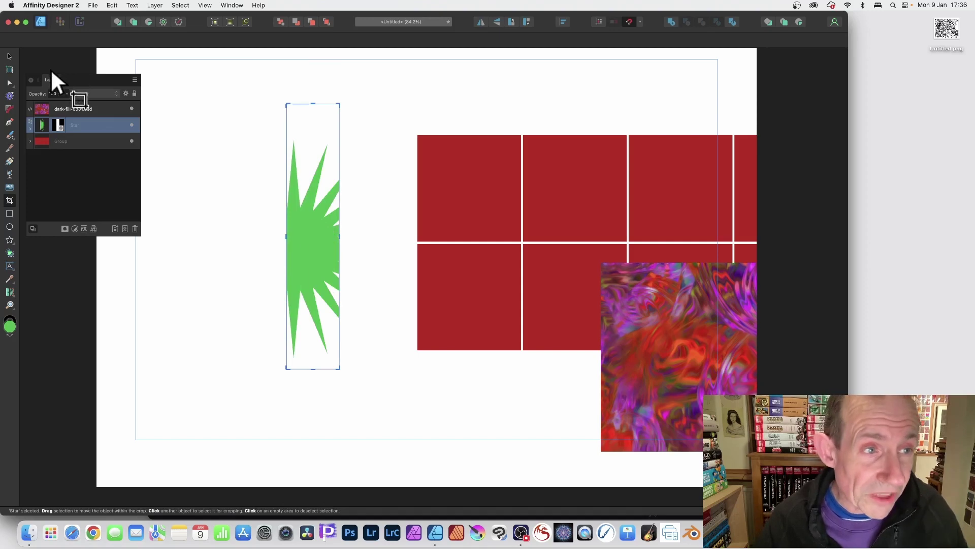
drag(54, 80, 154, 96)
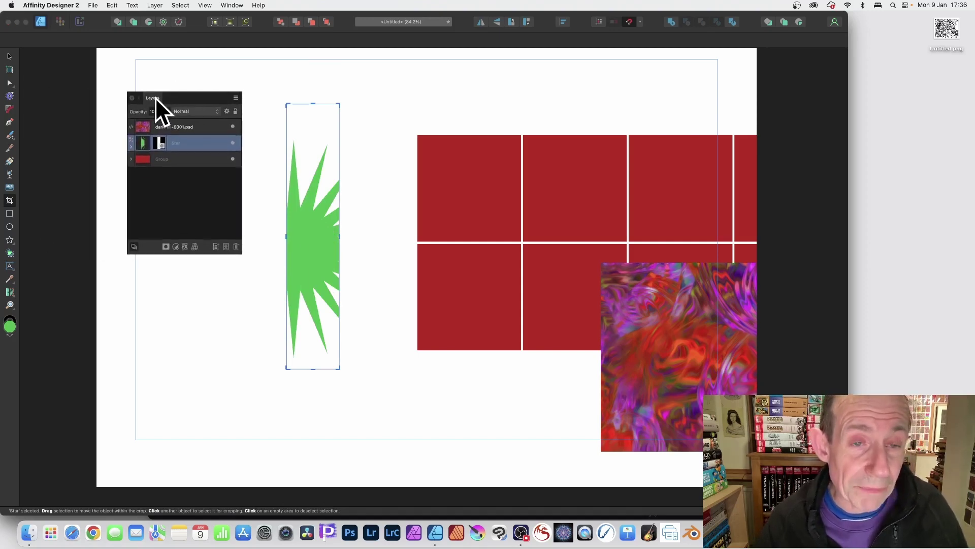
- Expand the Star layer to show its Rectangle crop child and nudge the strip up-left
click(130, 146)
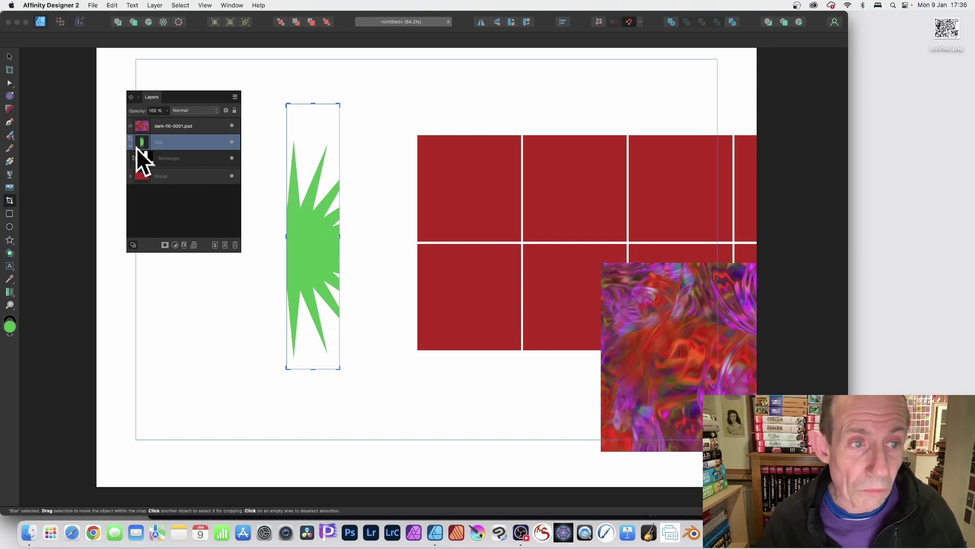
mouse_move(314, 197)
mouse_down()
mouse_move(330, 257)
mouse_move(282, 181)
mouse_move(310, 185)
mouse_up()
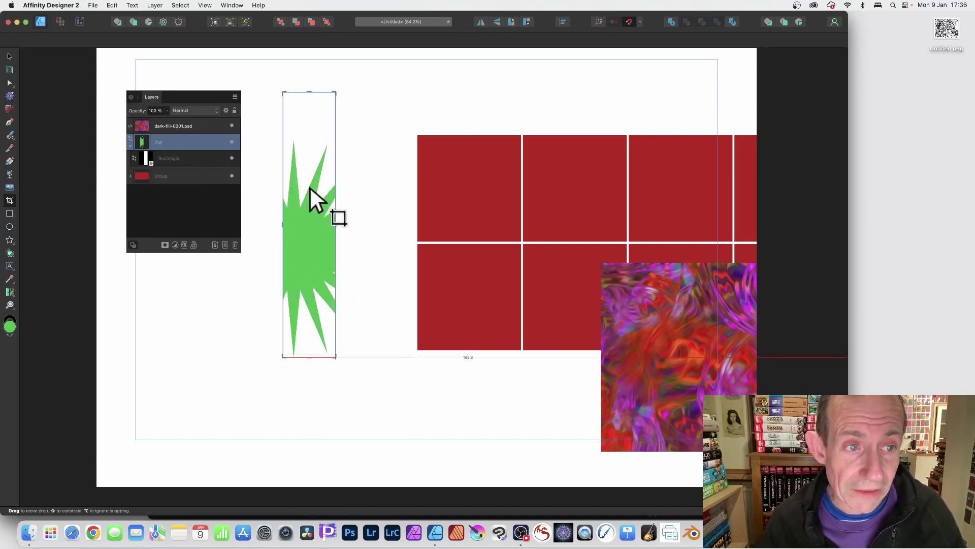
- Select the Rectangle crop shape and adjust its top and bottom crop edges
click(176, 158)
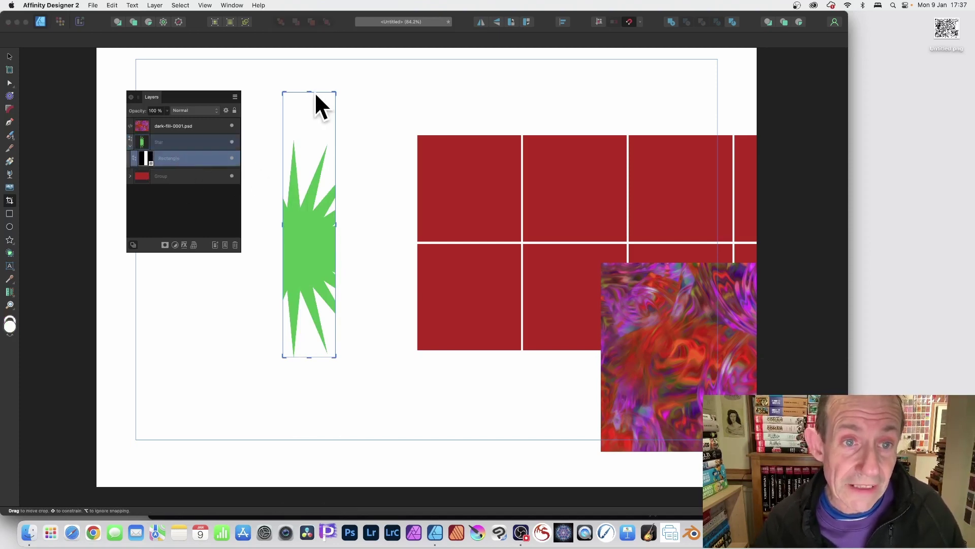
drag(309, 92, 334, 163)
drag(311, 237, 325, 199)
drag(322, 120, 322, 107)
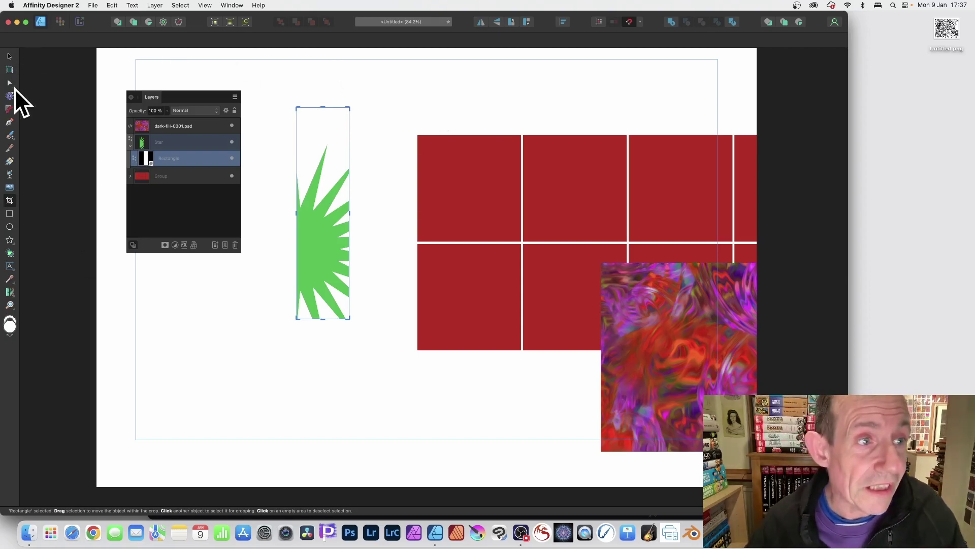
- Rotate the crop rectangle about 35°, shorten it to 83.6 mm, reposition it, and convert it to curves
click(10, 57)
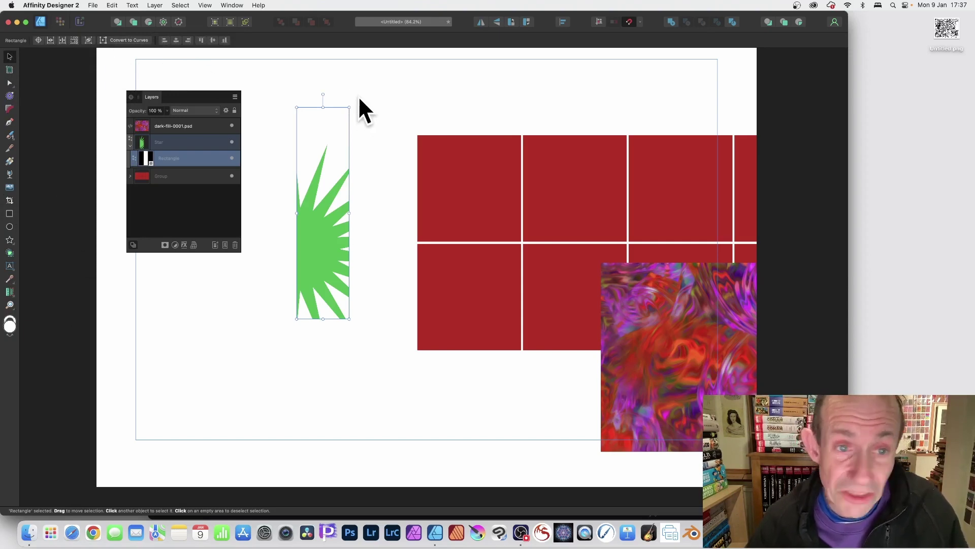
drag(324, 95, 392, 124)
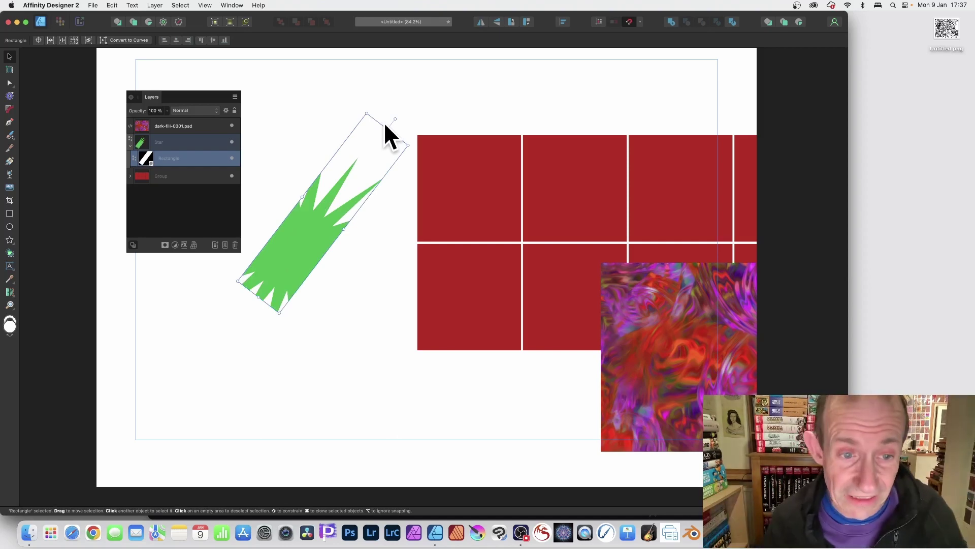
drag(258, 298, 217, 316)
drag(308, 262, 281, 252)
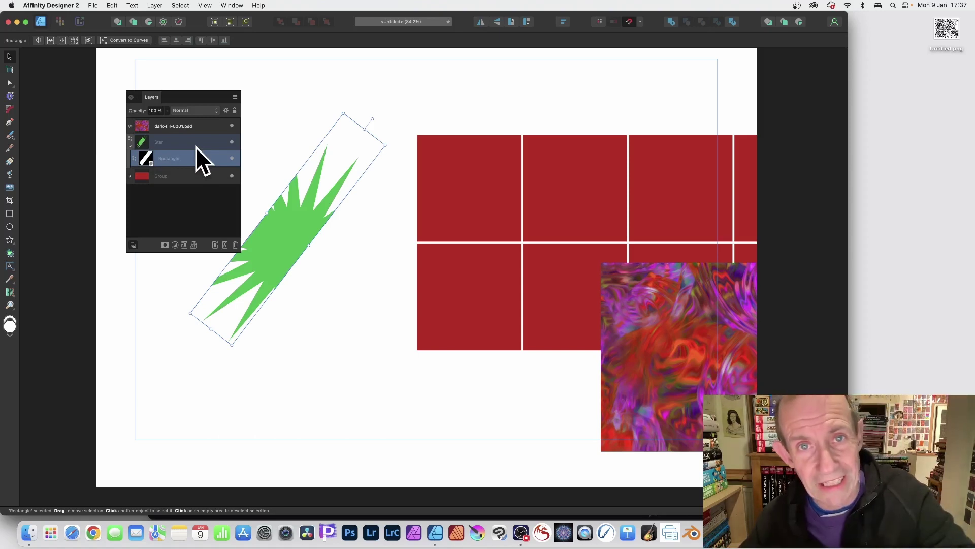
drag(292, 220, 321, 239)
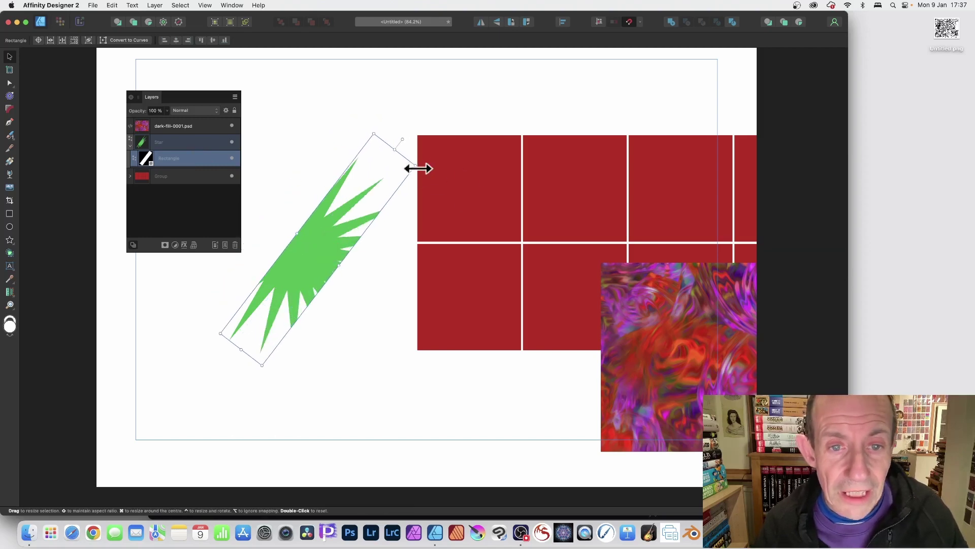
drag(417, 166, 356, 193)
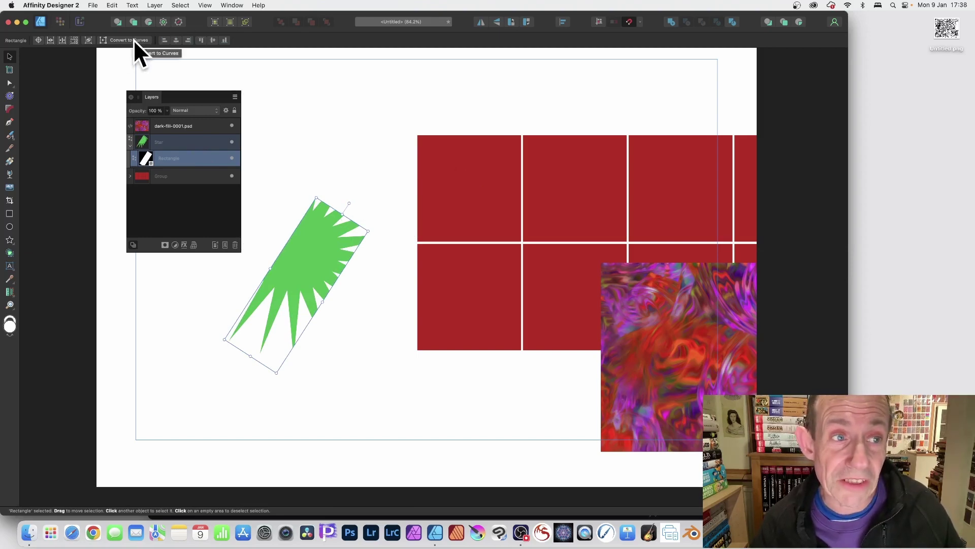
click(133, 40)
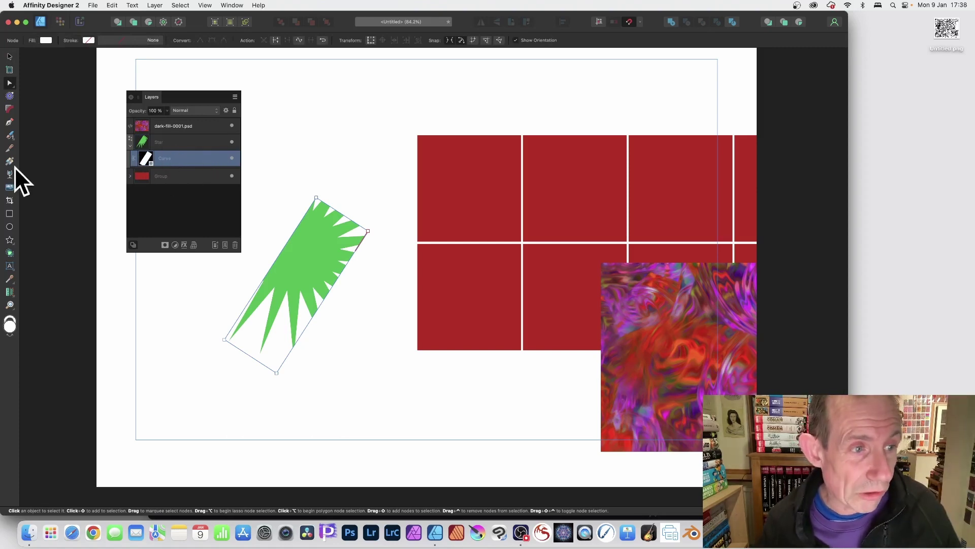
- Enlarge the crop, then pull its top and right corners and a new node outward
click(9, 200)
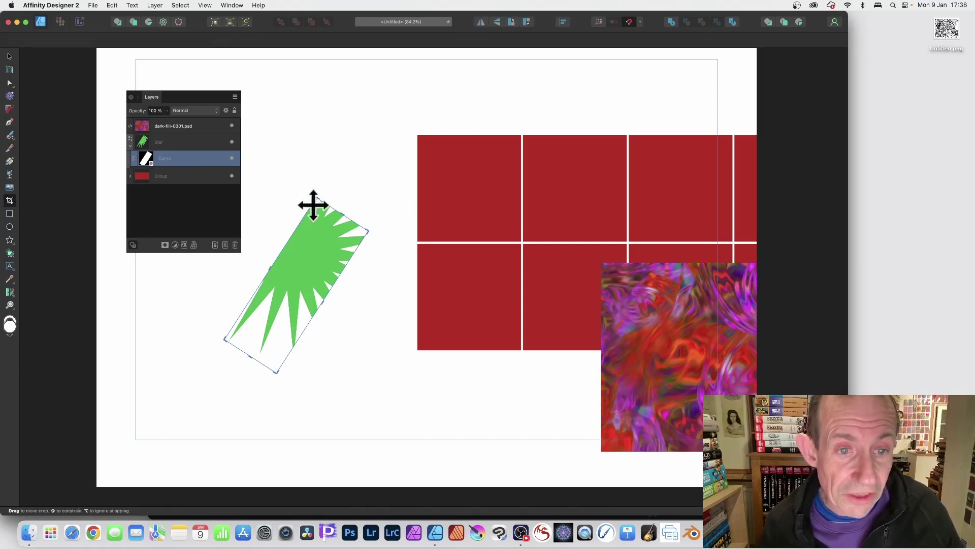
drag(315, 198, 301, 141)
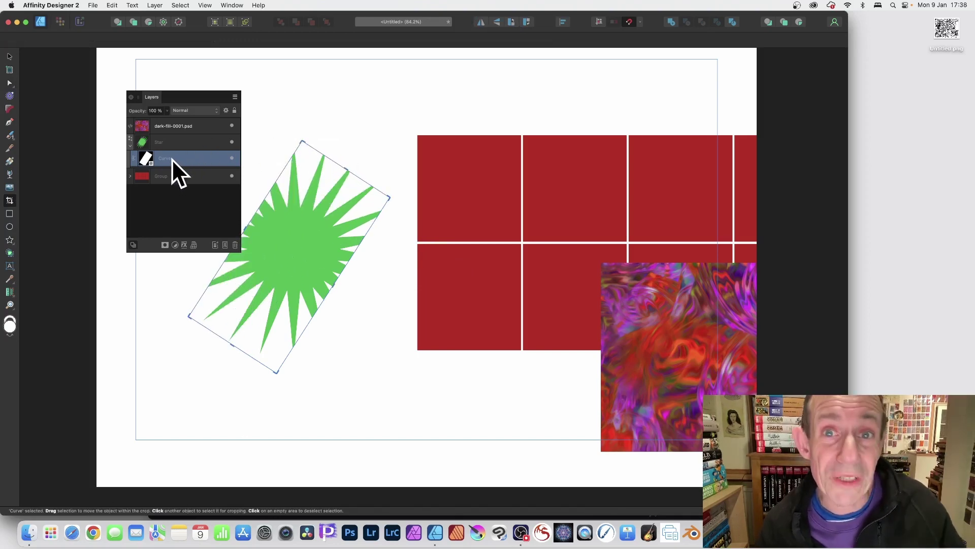
click(10, 81)
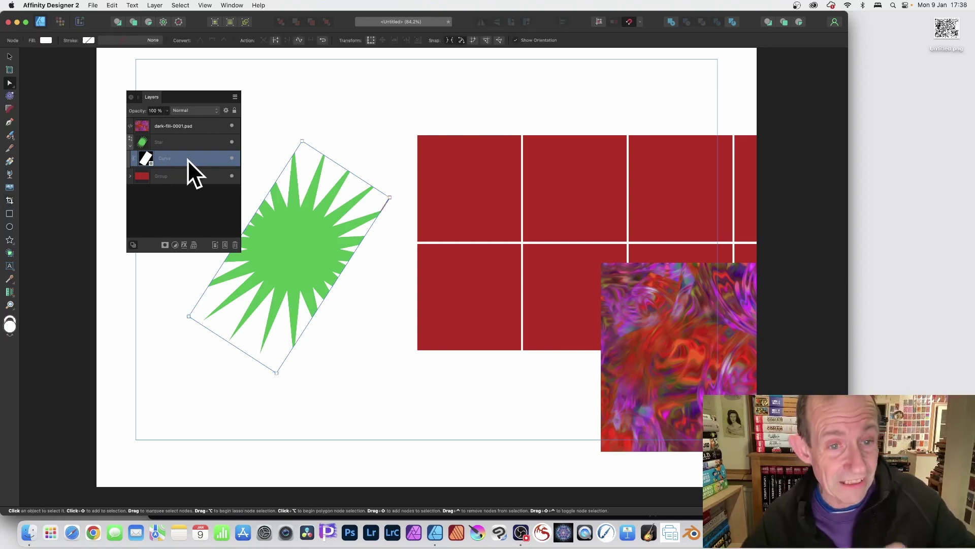
drag(302, 137, 315, 67)
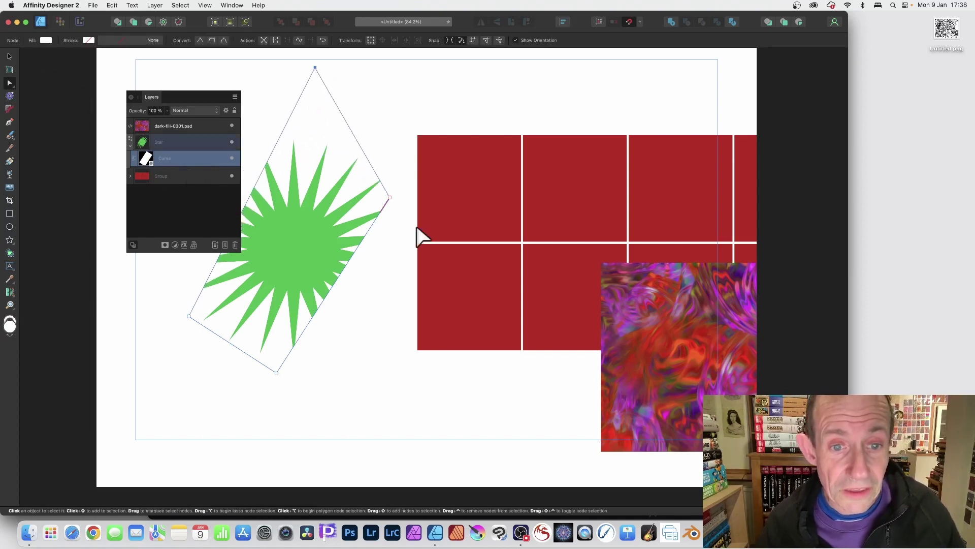
drag(390, 197, 336, 330)
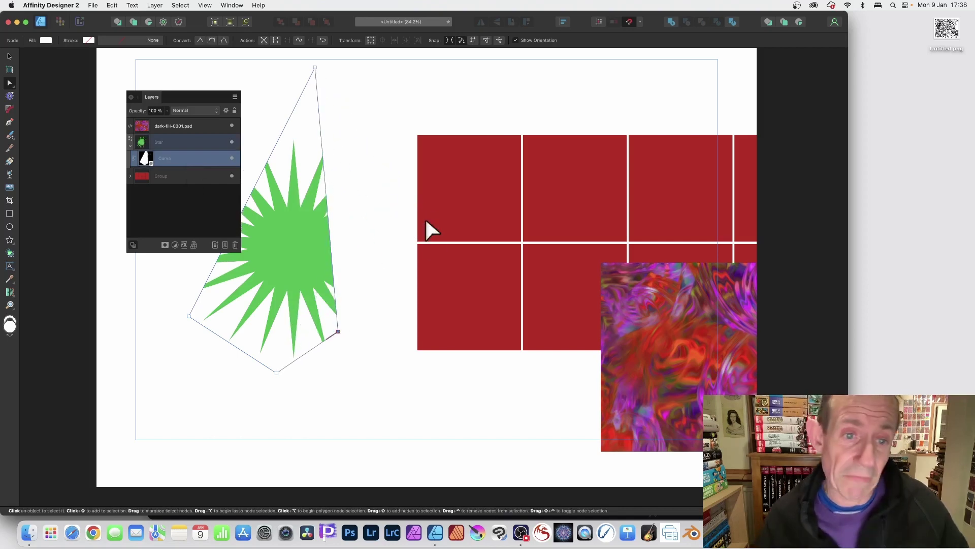
click(325, 187)
drag(325, 189, 372, 188)
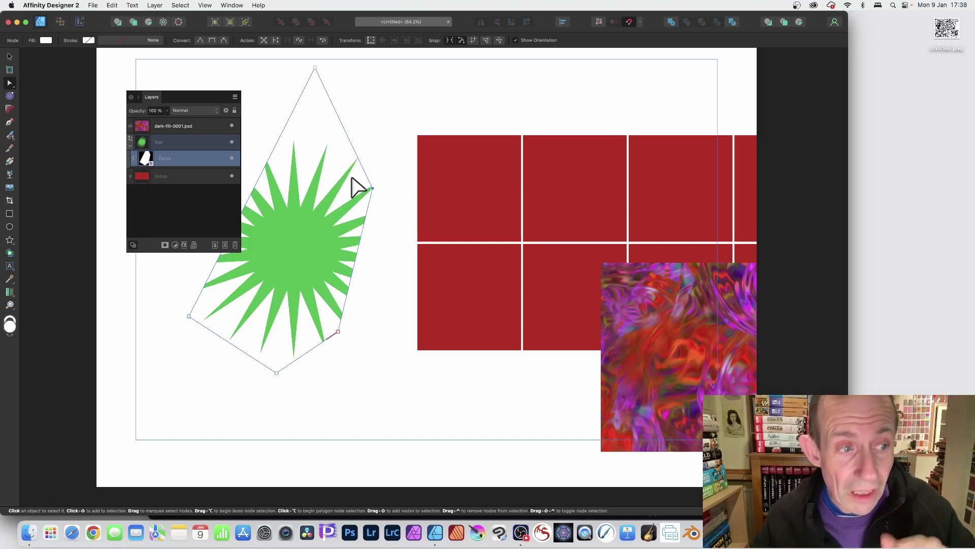
- Reshape and widen the curve crop around the star, then select the Star layer
click(8, 201)
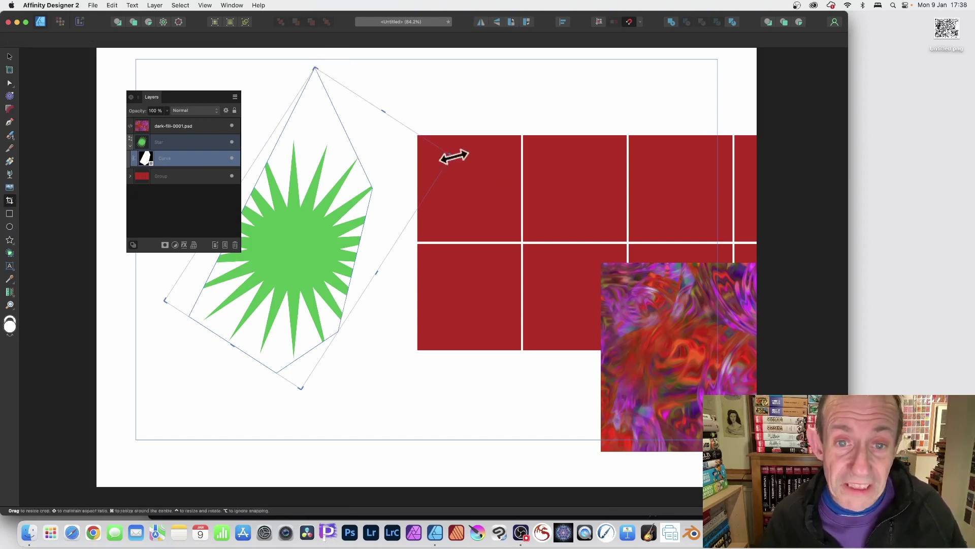
drag(450, 154, 437, 201)
drag(310, 227, 278, 257)
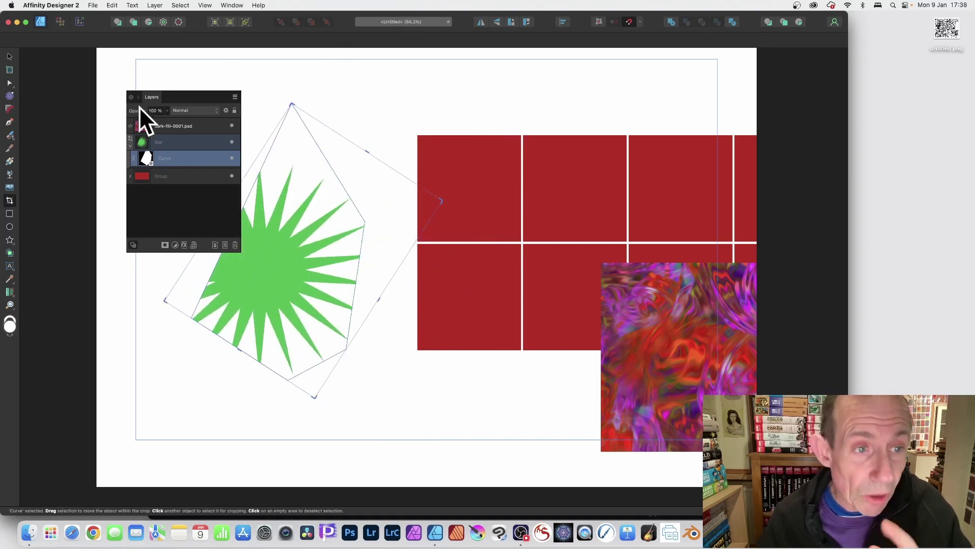
click(164, 142)
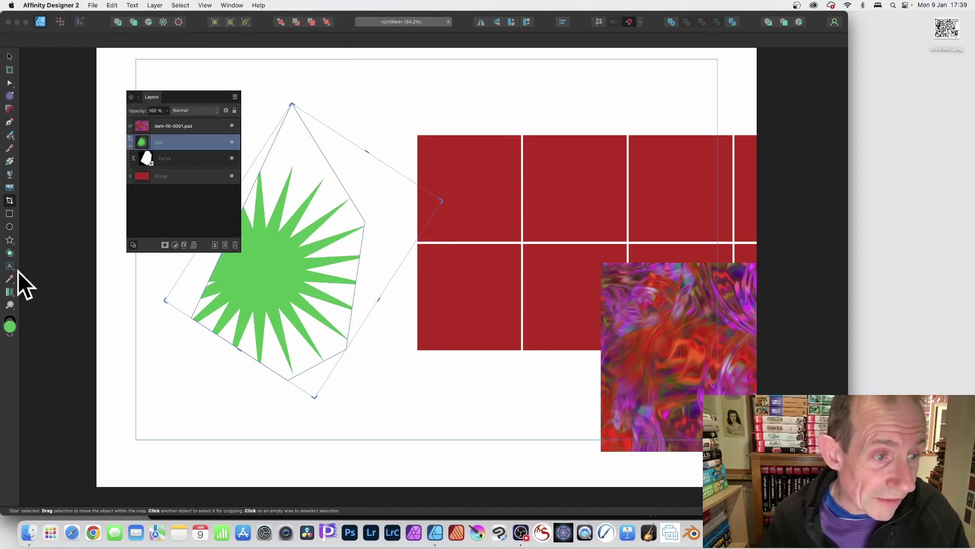
- Reduce the green star to 13 points
click(11, 239)
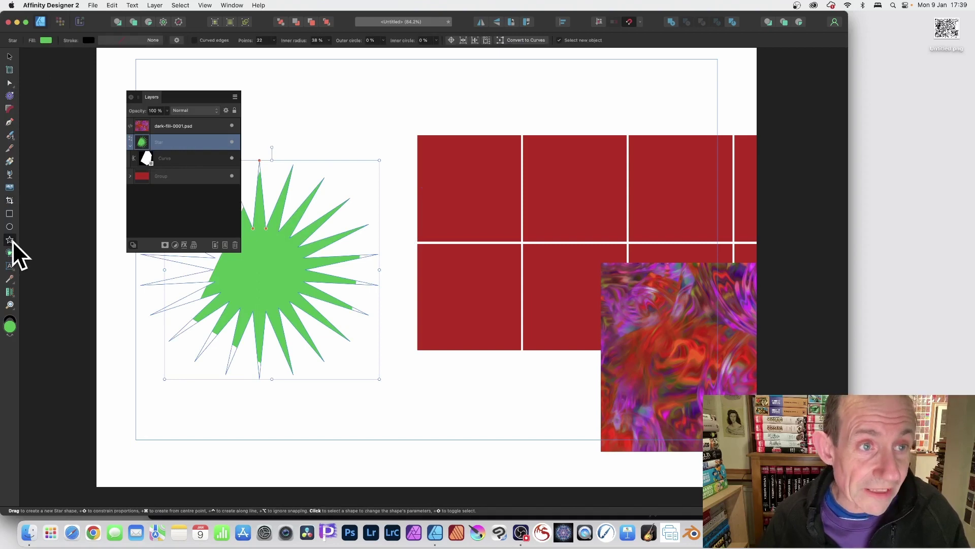
click(274, 41)
drag(272, 48, 259, 48)
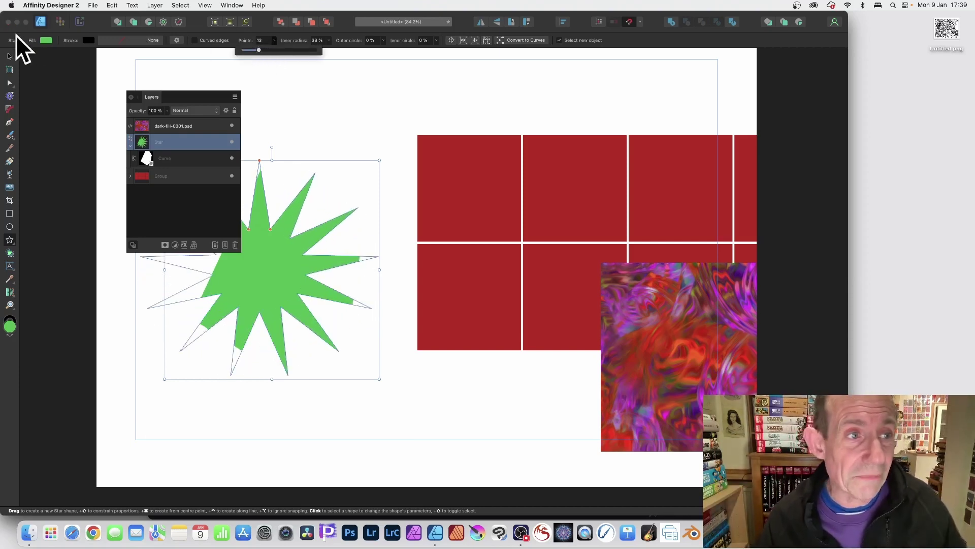
click(11, 56)
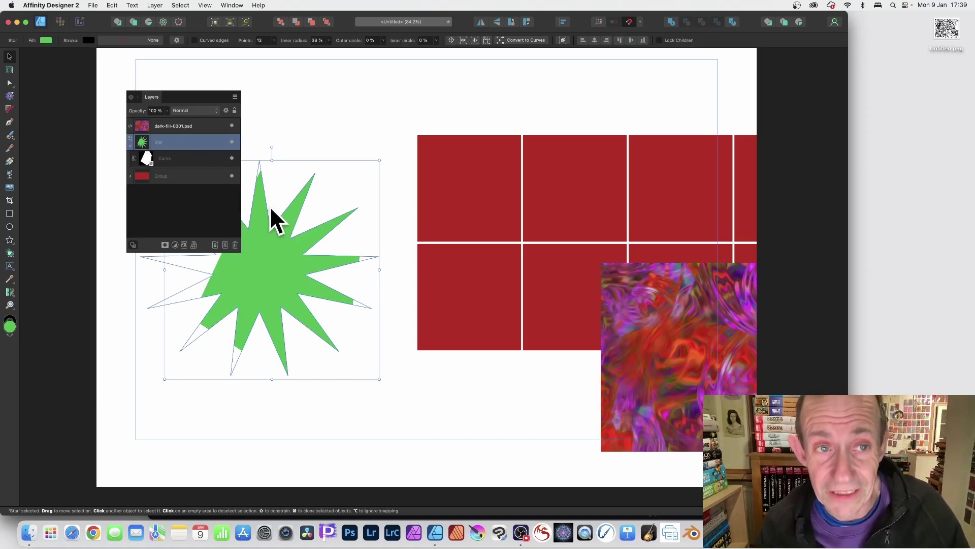
- Resize the star's crop frame, reposition the star inside, and move the crop shape up-left
click(10, 200)
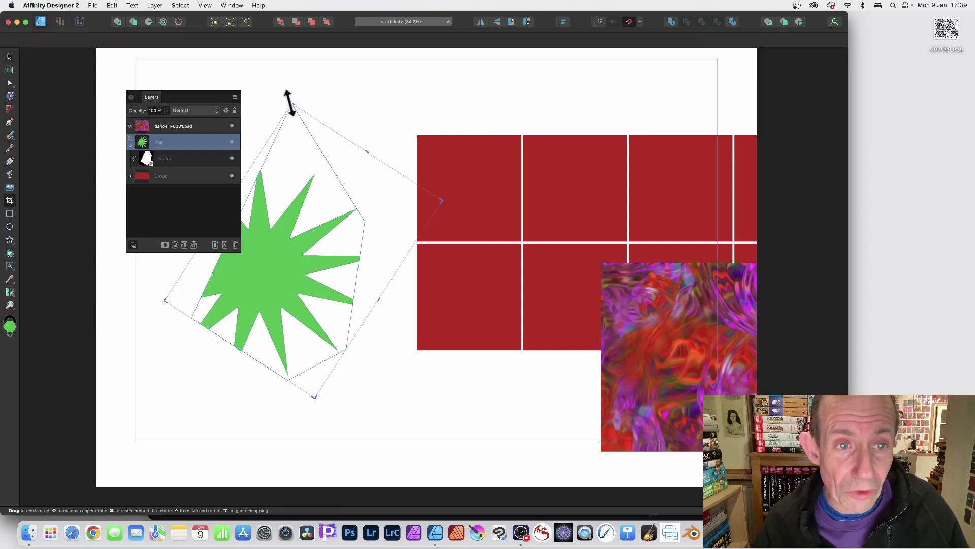
drag(292, 102, 319, 106)
drag(292, 224, 311, 218)
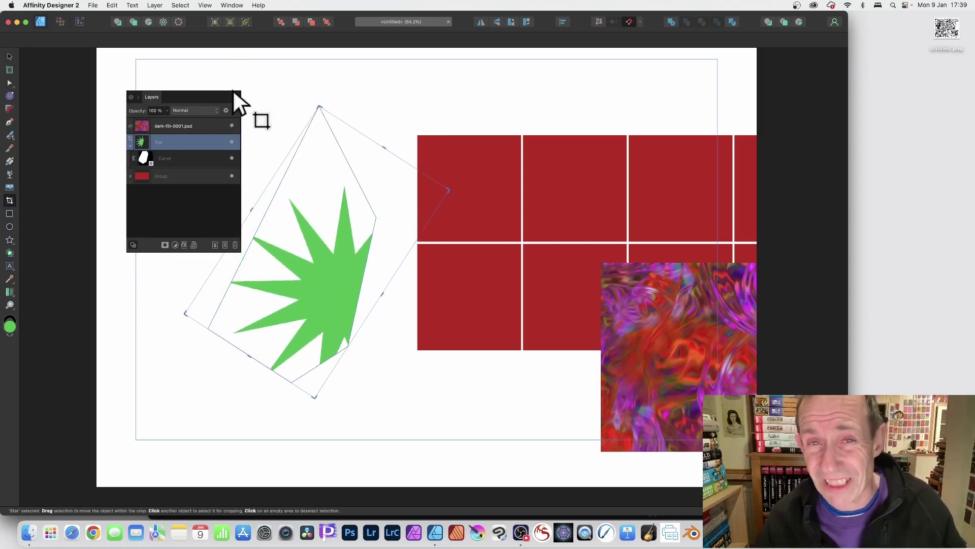
click(176, 157)
drag(379, 255, 266, 90)
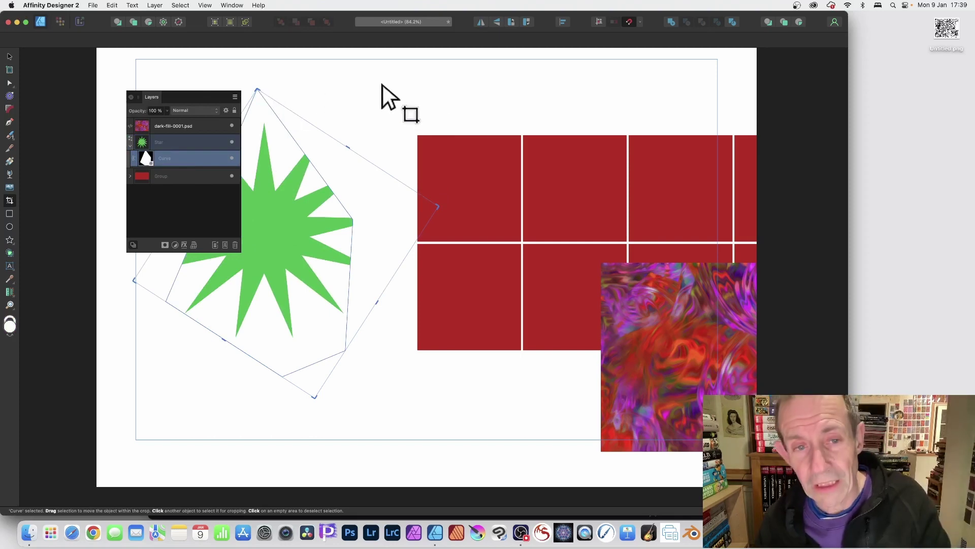
scroll(39, 87, left, 1)
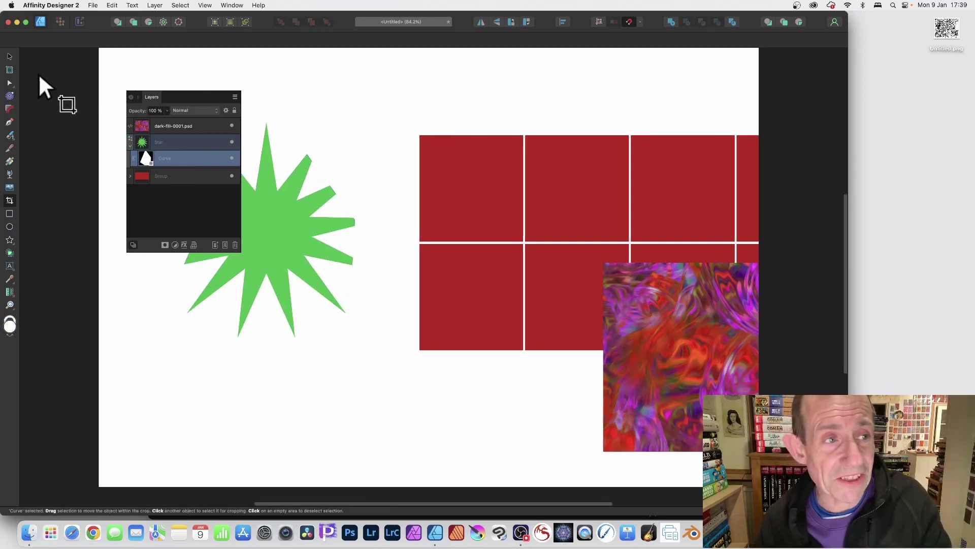
- Delete the green star, move the red grid up-left, and expand its Group in Layers
click(9, 56)
key(Delete)
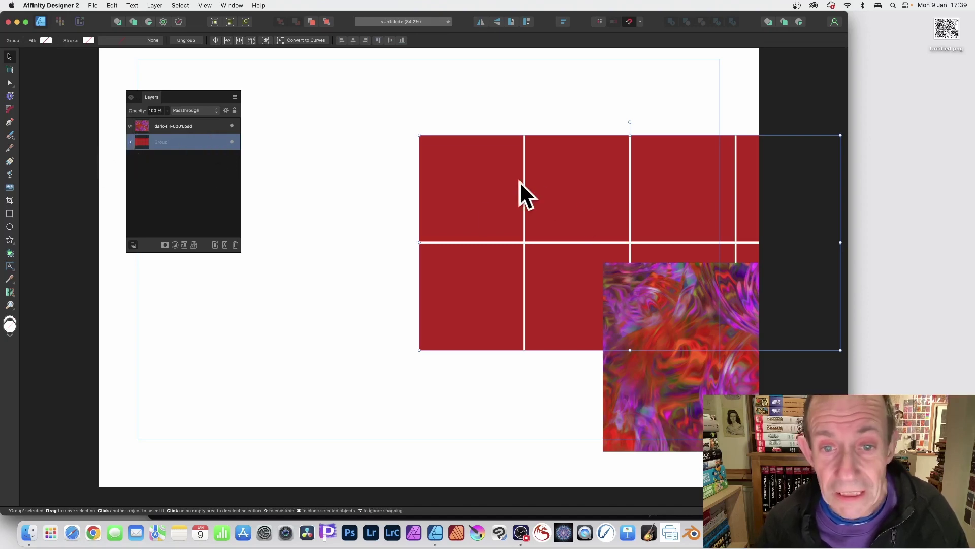
drag(494, 182, 352, 154)
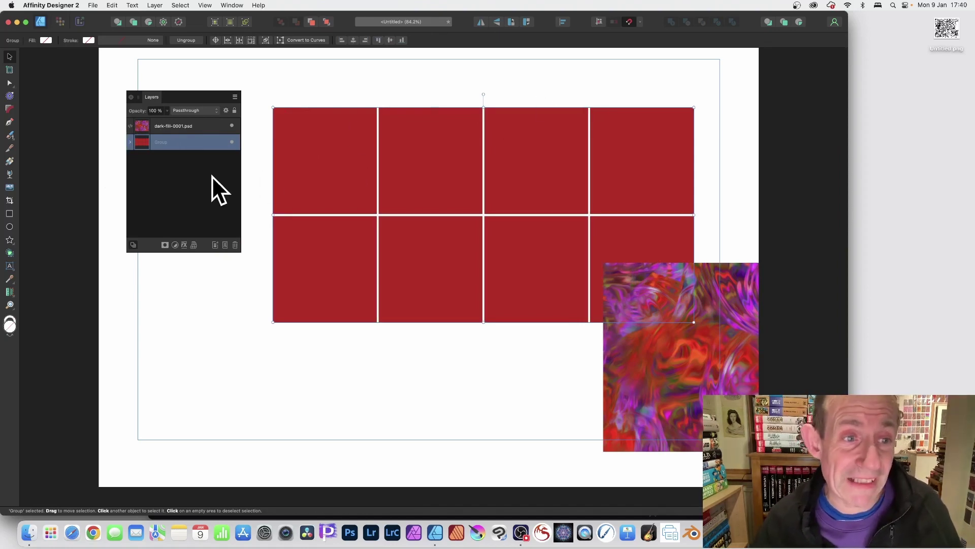
click(130, 141)
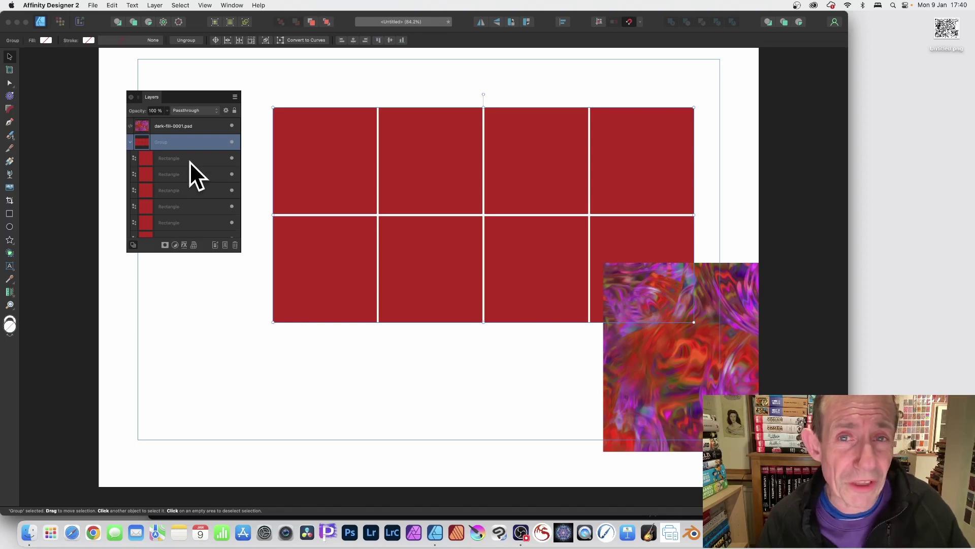
scroll(190, 162, down, 3)
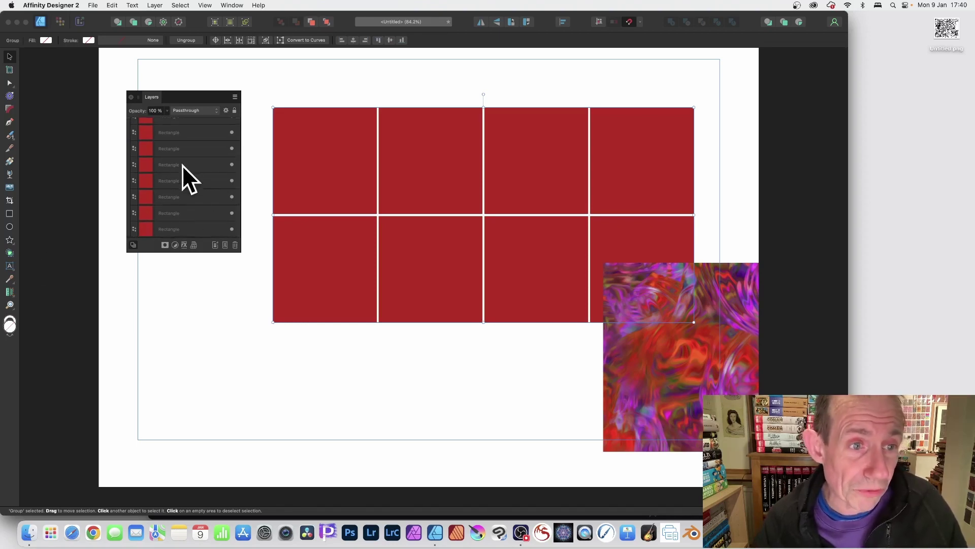
scroll(182, 164, up, 3)
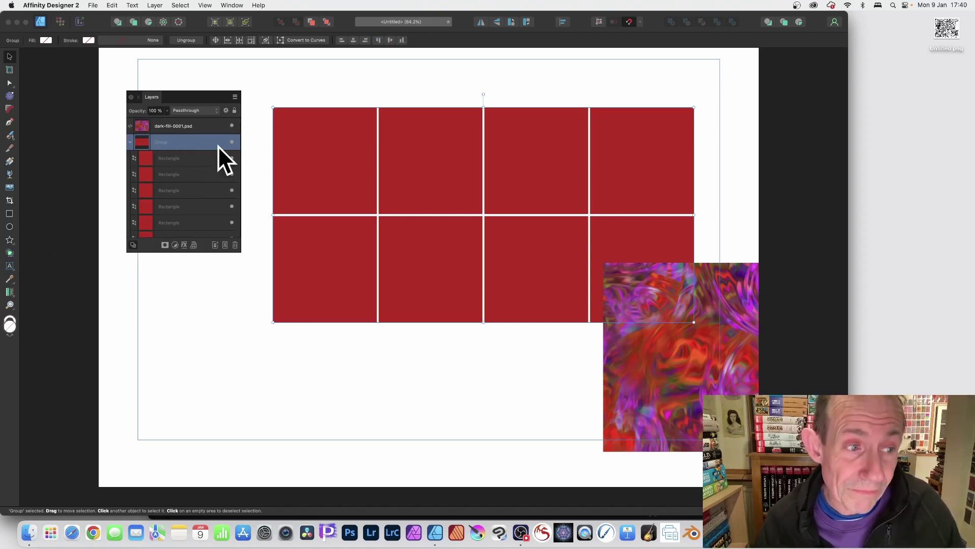
- Crop the red grid by pulling its right, top and left crop handles inward
click(9, 200)
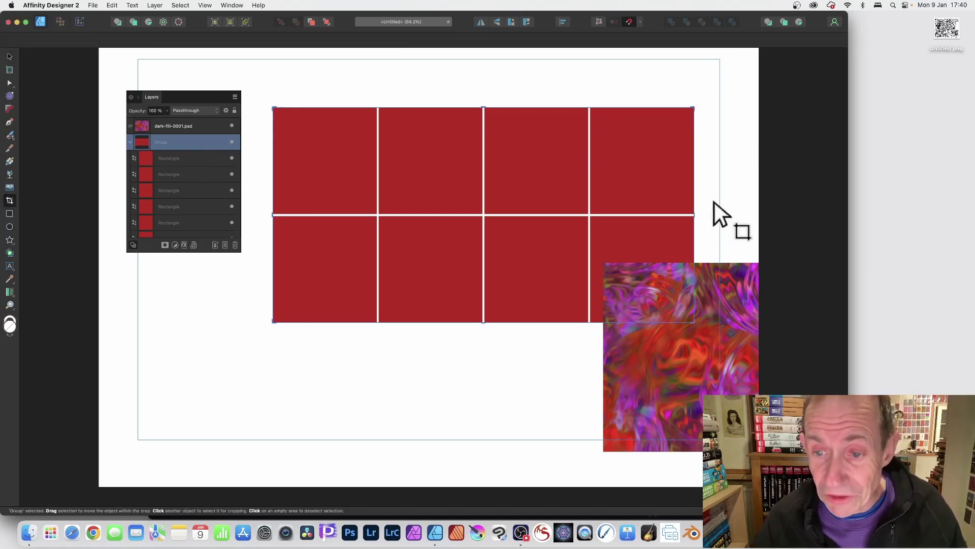
drag(691, 320, 501, 321)
mouse_move(387, 108)
mouse_down()
mouse_move(386, 163)
mouse_move(386, 90)
mouse_up()
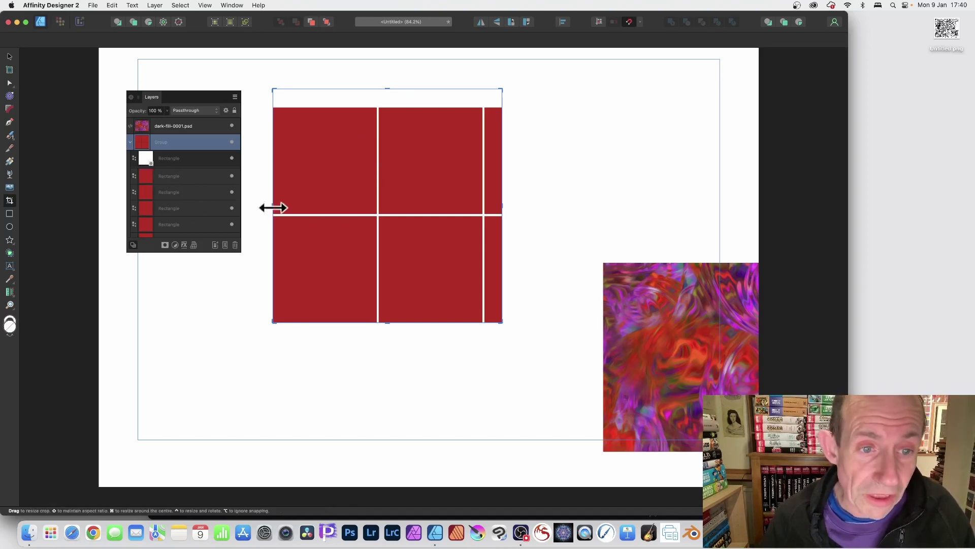
drag(272, 205, 335, 205)
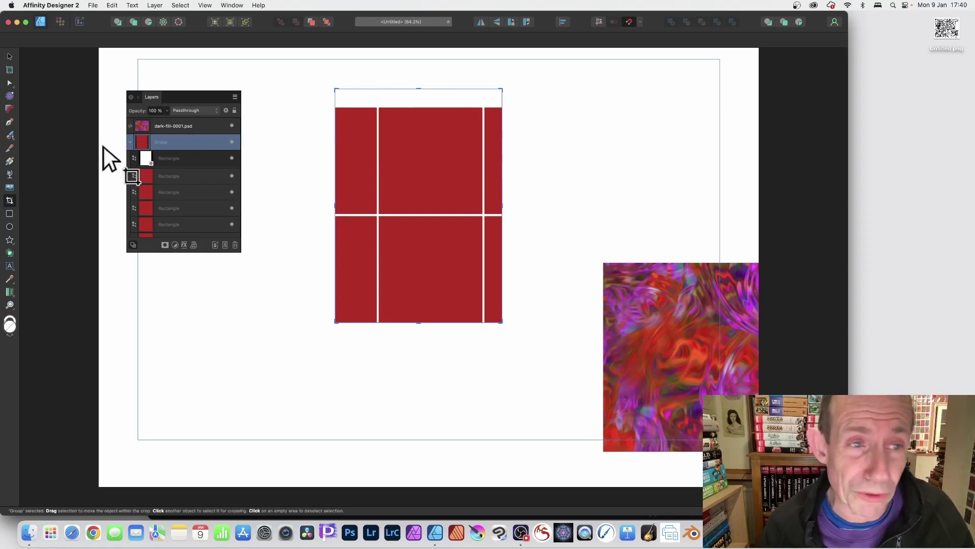
click(10, 56)
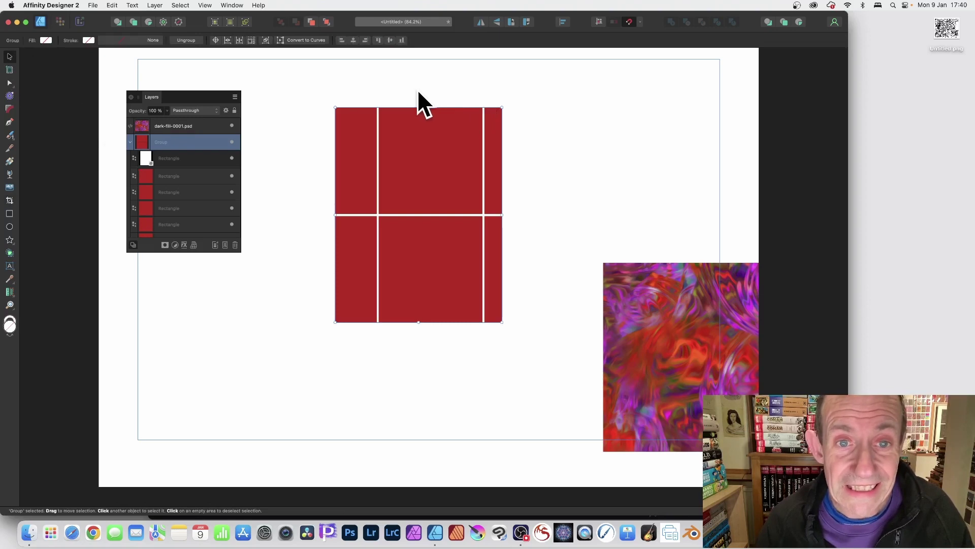
- Rotate the red group about -51° and stretch it, then rotate, move and shear its crop rectangle
drag(419, 94, 311, 69)
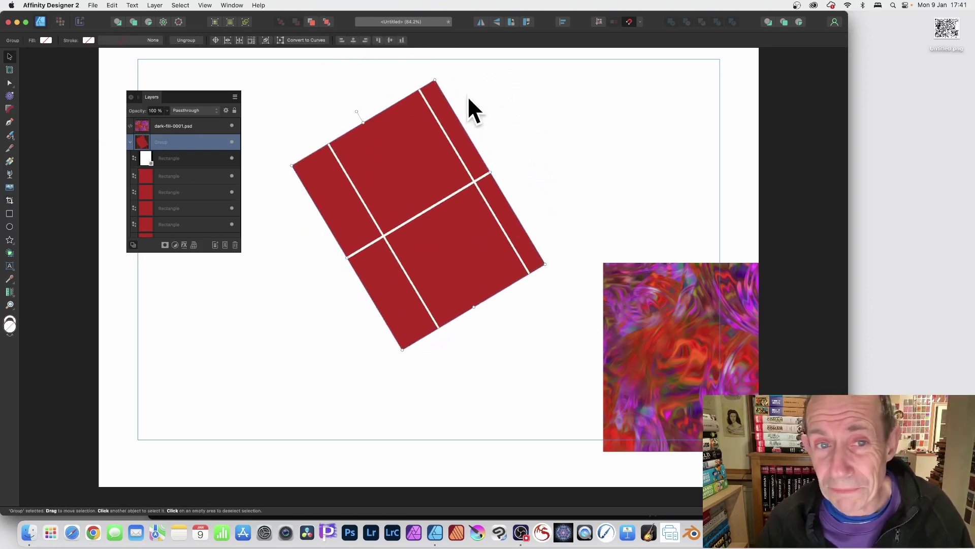
drag(361, 121, 370, 94)
click(180, 158)
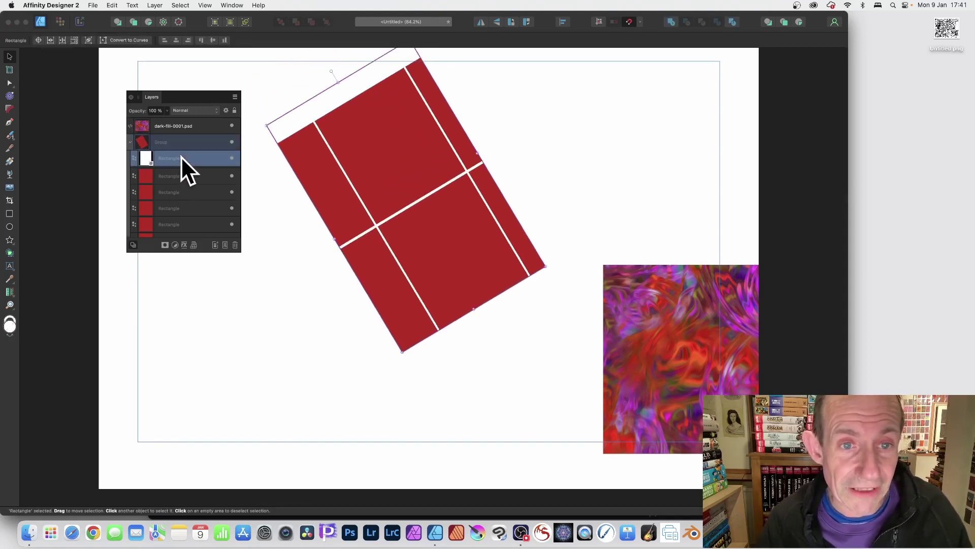
drag(333, 70, 280, 93)
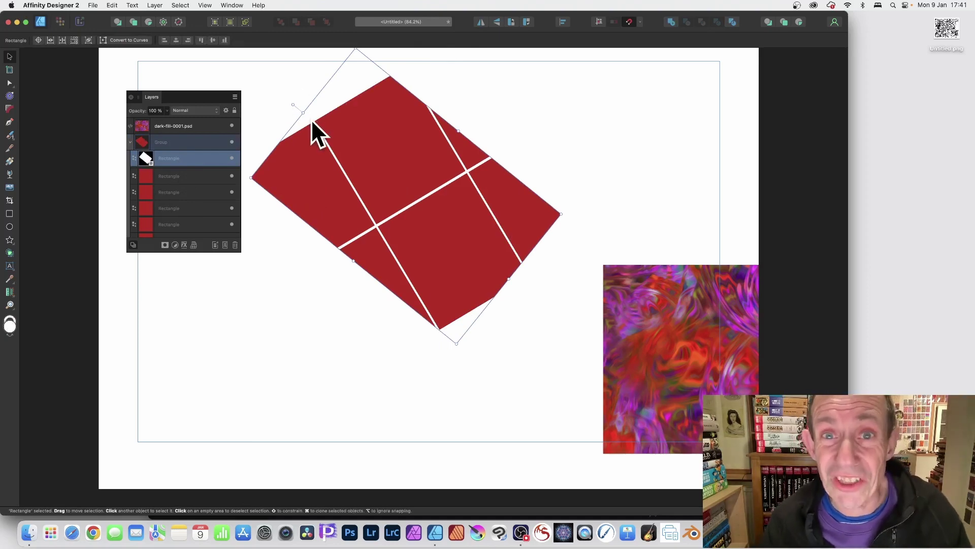
drag(255, 176, 282, 178)
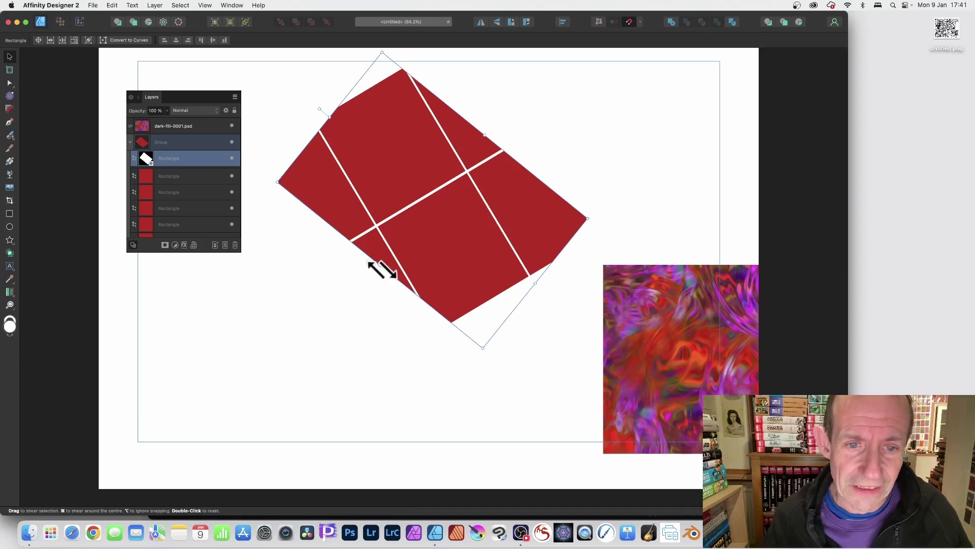
drag(379, 266, 525, 289)
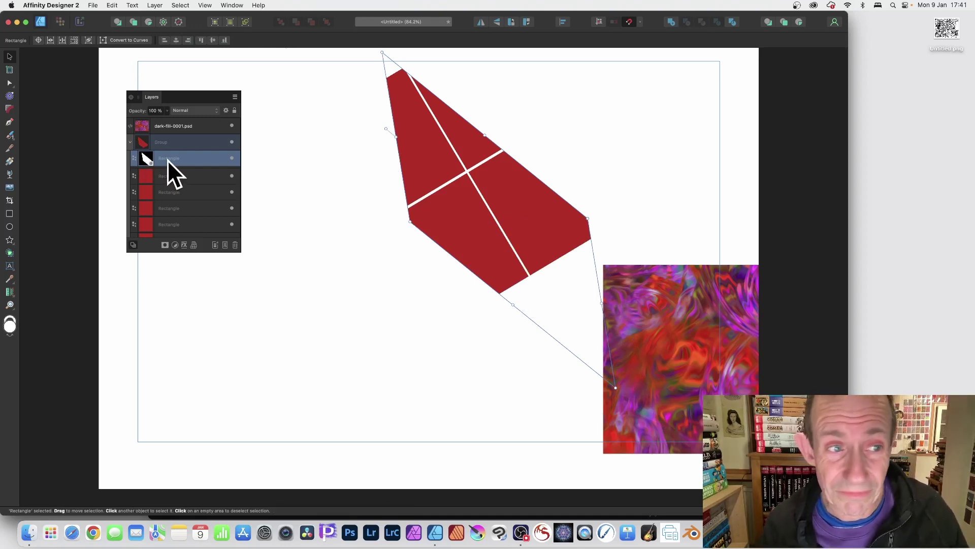
click(10, 200)
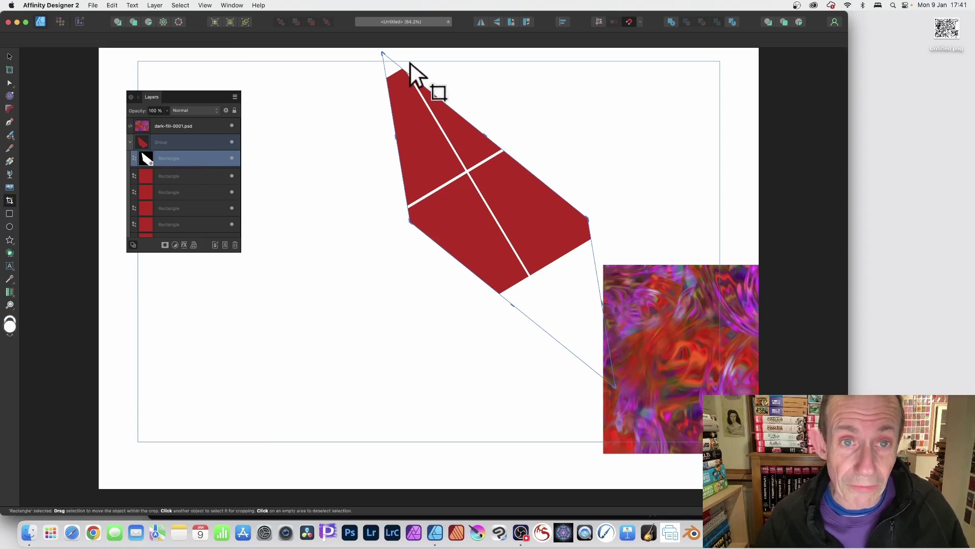
- Pull the red group's top crop corner down-right to trim its upper point
drag(382, 51, 398, 63)
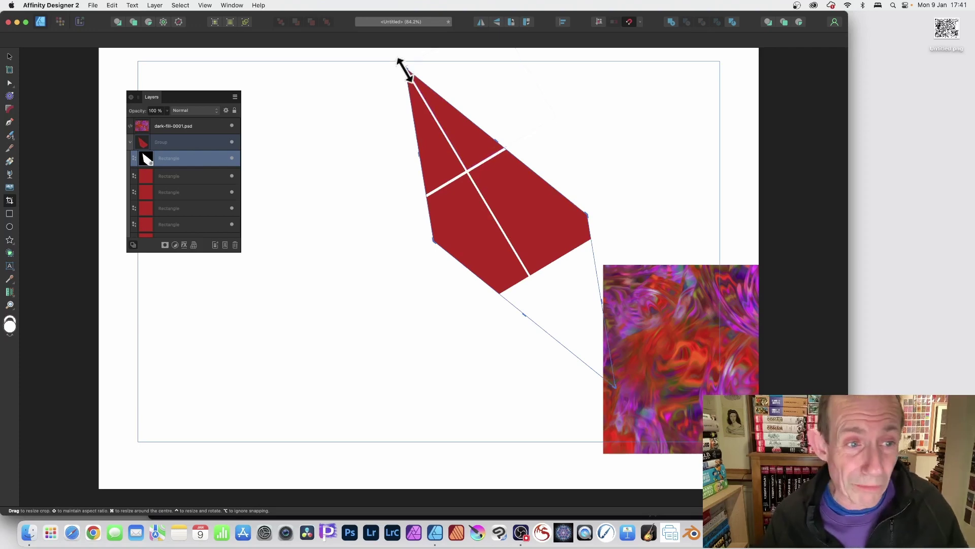
scroll(346, 89, down, 1)
scroll(345, 89, right, 1)
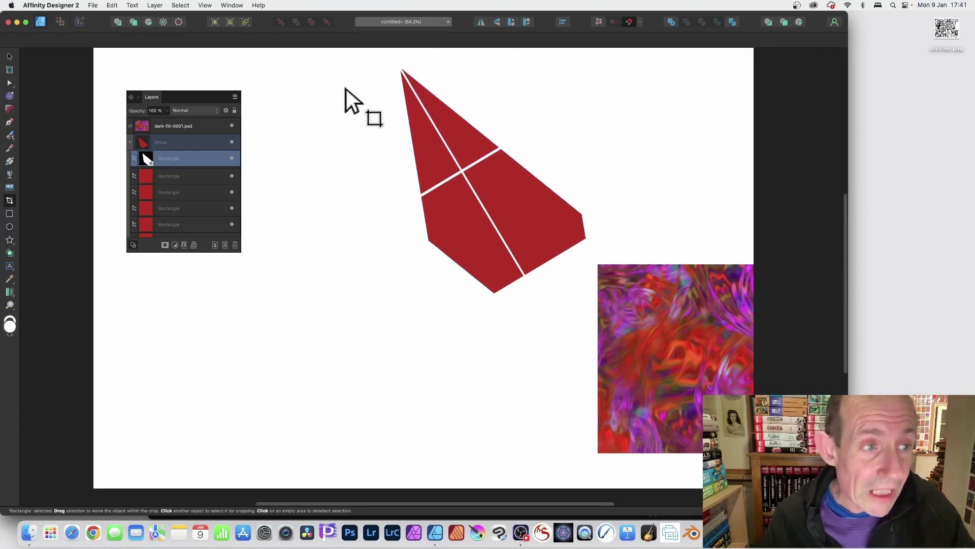
click(8, 54)
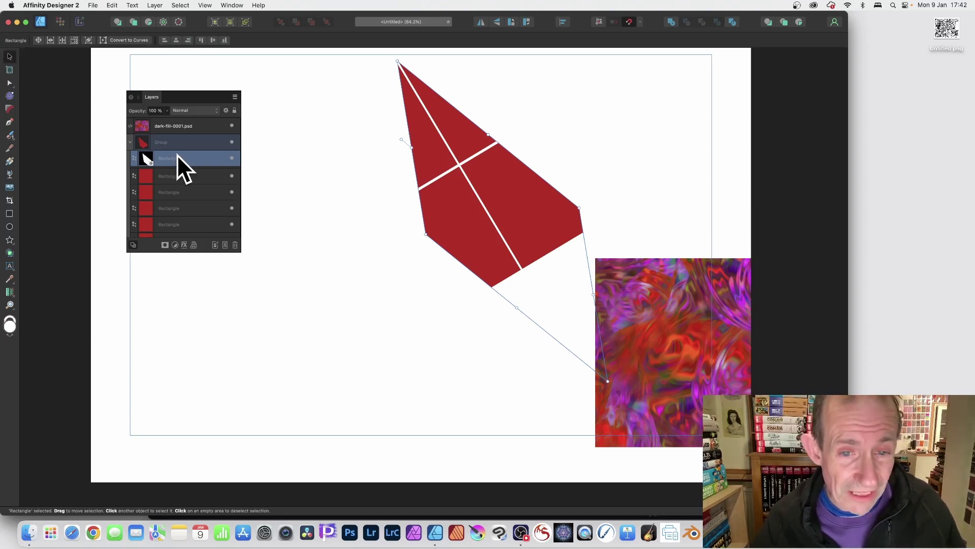
- Convert the crop rectangle to curves and drag its lower-left node left, then down, into a thin slanted red sliver
click(139, 40)
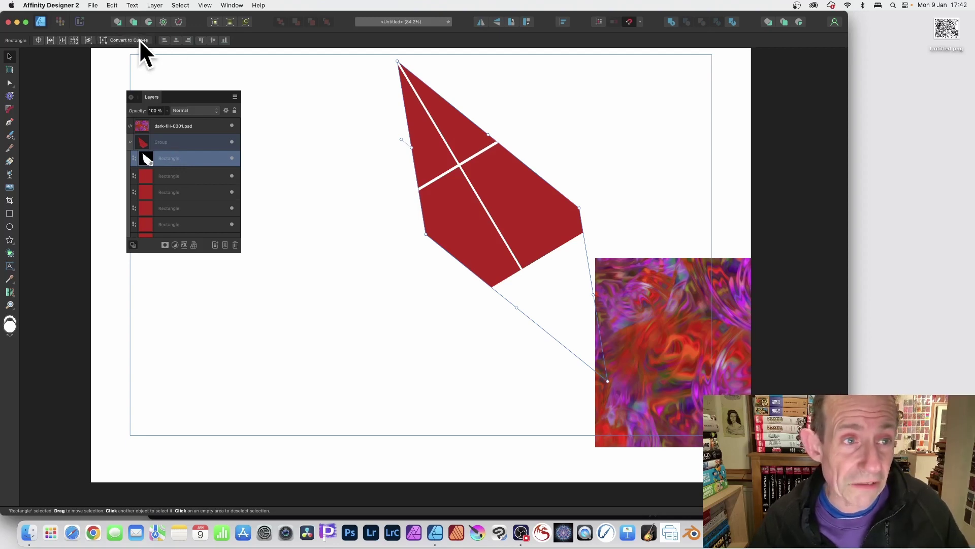
drag(426, 235, 276, 217)
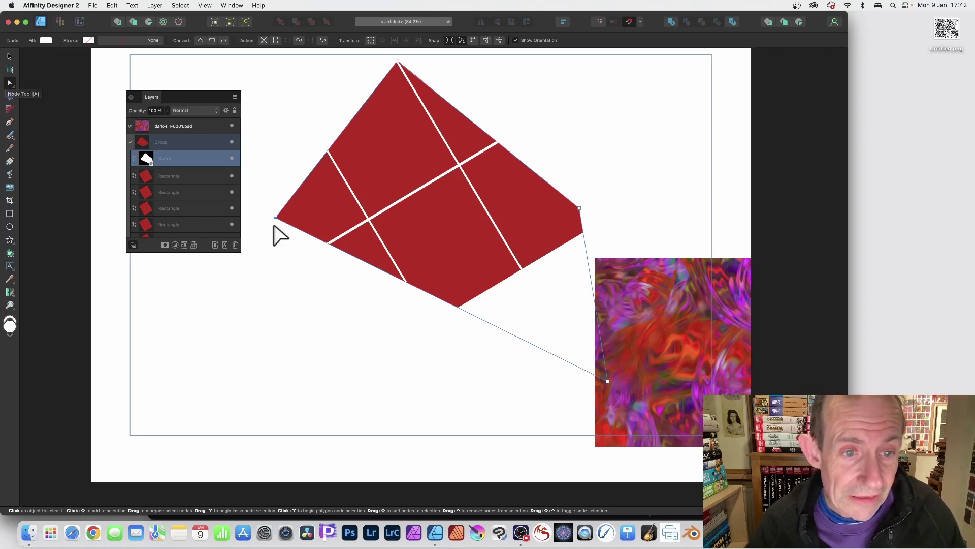
drag(275, 218, 523, 209)
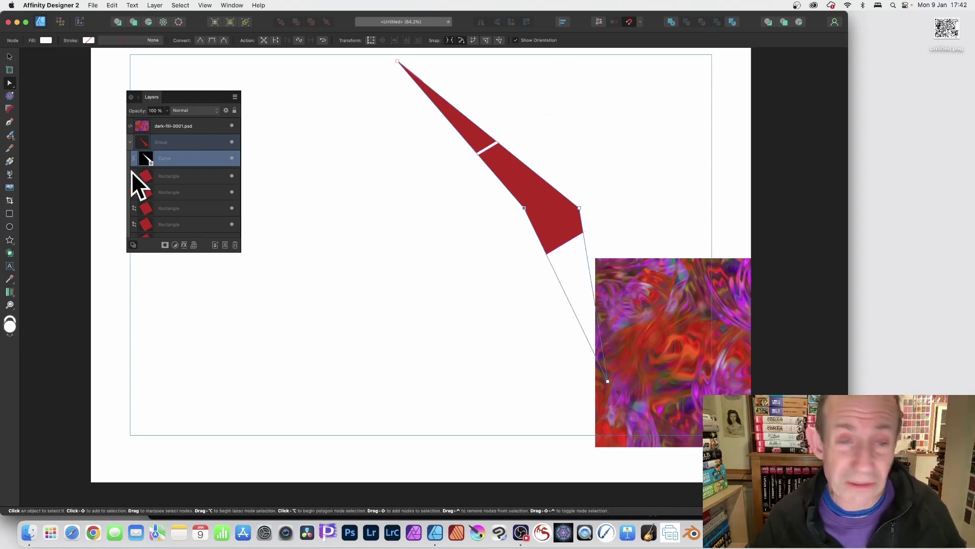
click(172, 175)
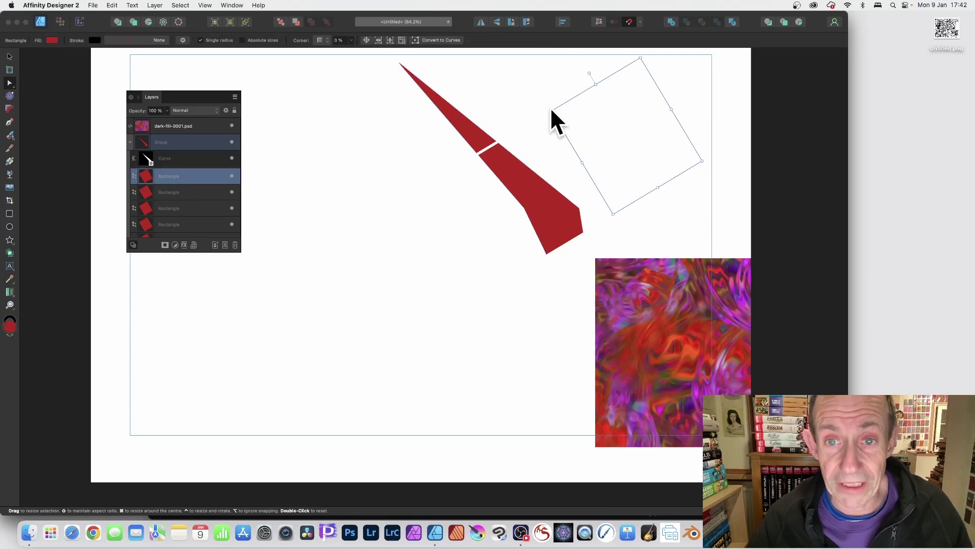
- Fill one grid rectangle green, then move the curve crop up and right and enlarge it outward
click(51, 39)
click(88, 133)
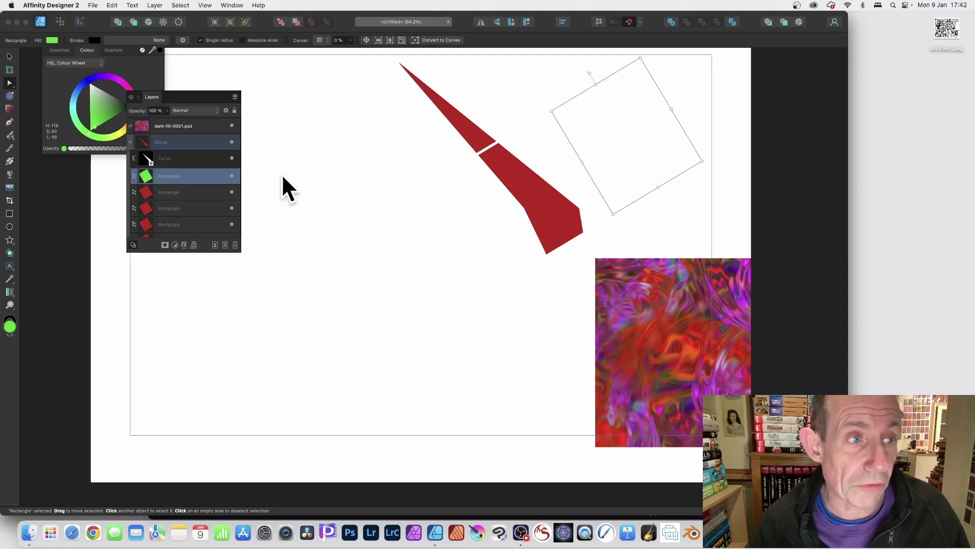
click(9, 56)
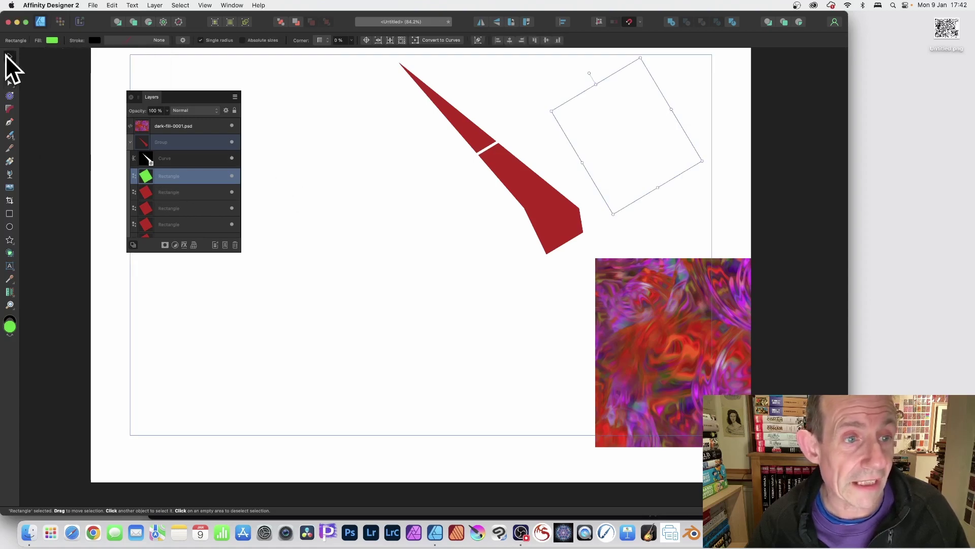
click(175, 154)
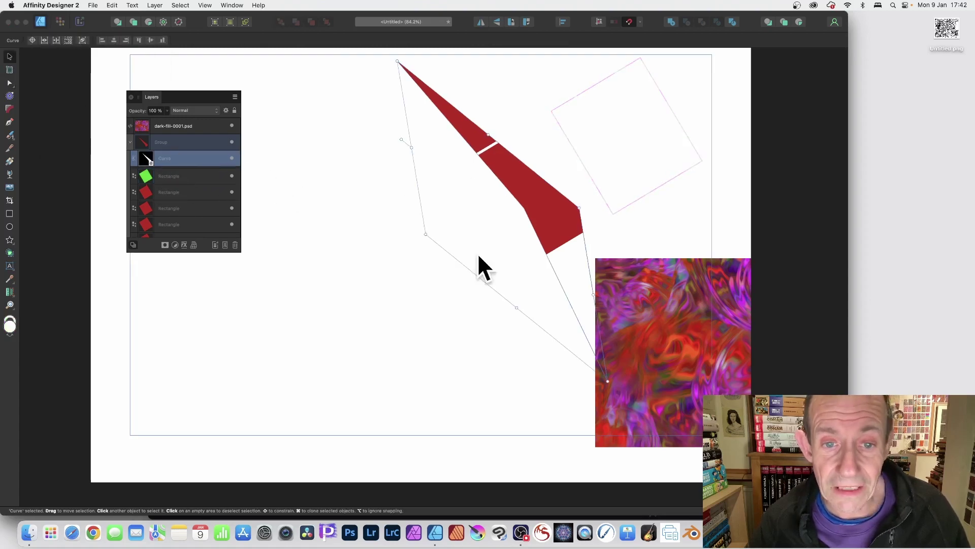
drag(505, 203, 582, 165)
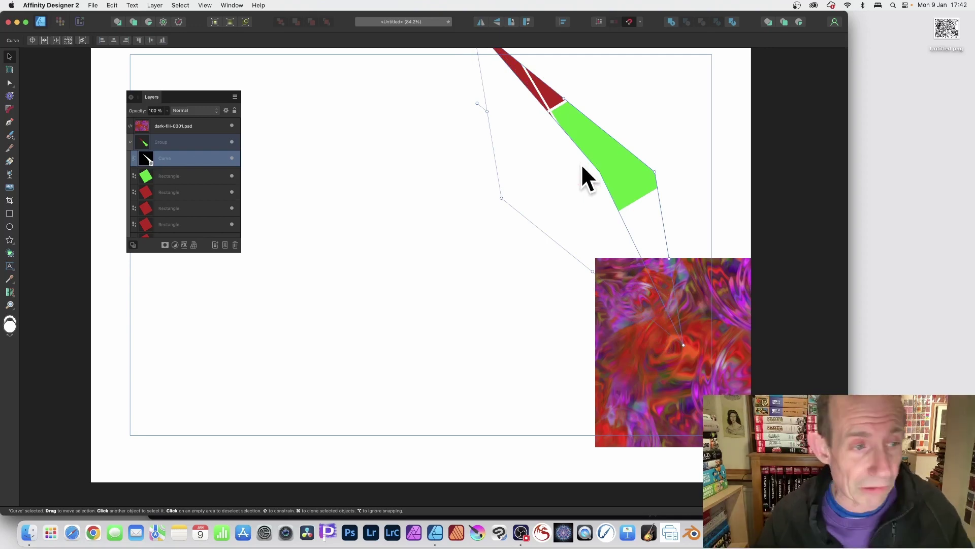
click(10, 200)
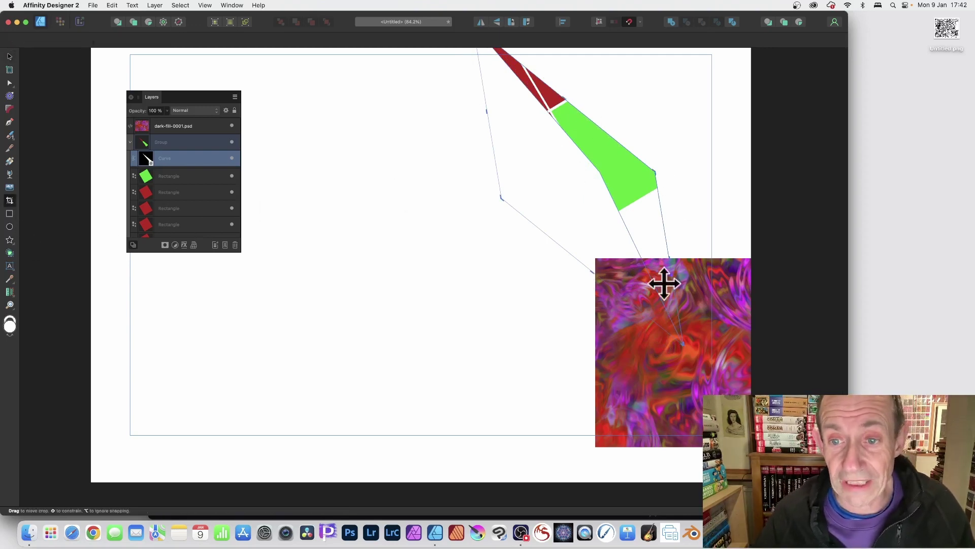
mouse_move(502, 198)
mouse_down()
mouse_move(300, 236)
mouse_move(505, 209)
mouse_up()
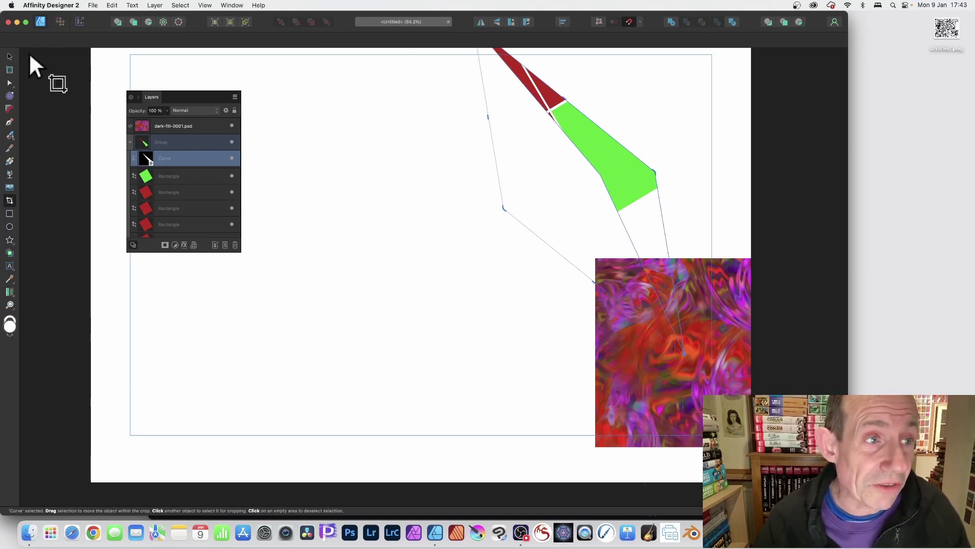
- Delete the curve crop and the red and green rectangle group, then move the swirl image toward the page centre
click(8, 55)
key(Delete)
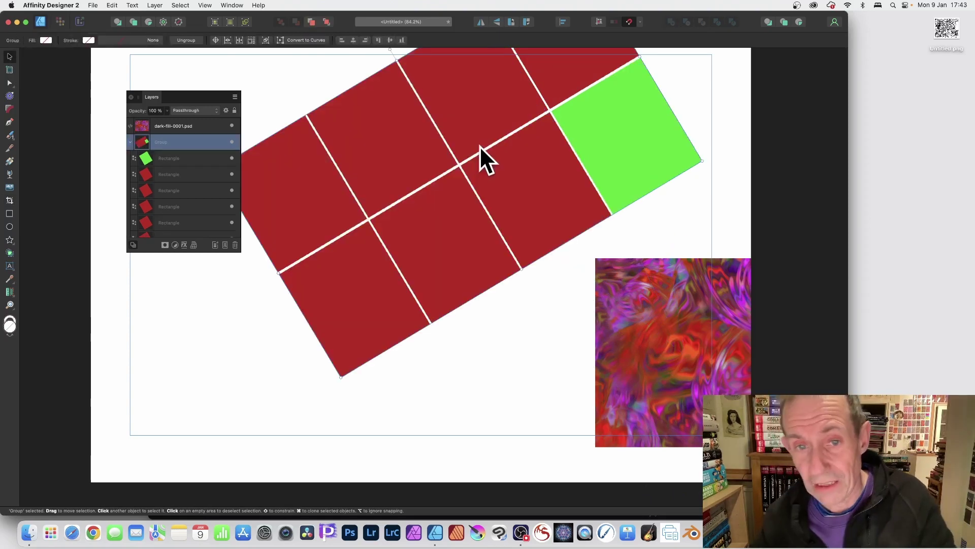
key(Delete)
drag(732, 315, 400, 169)
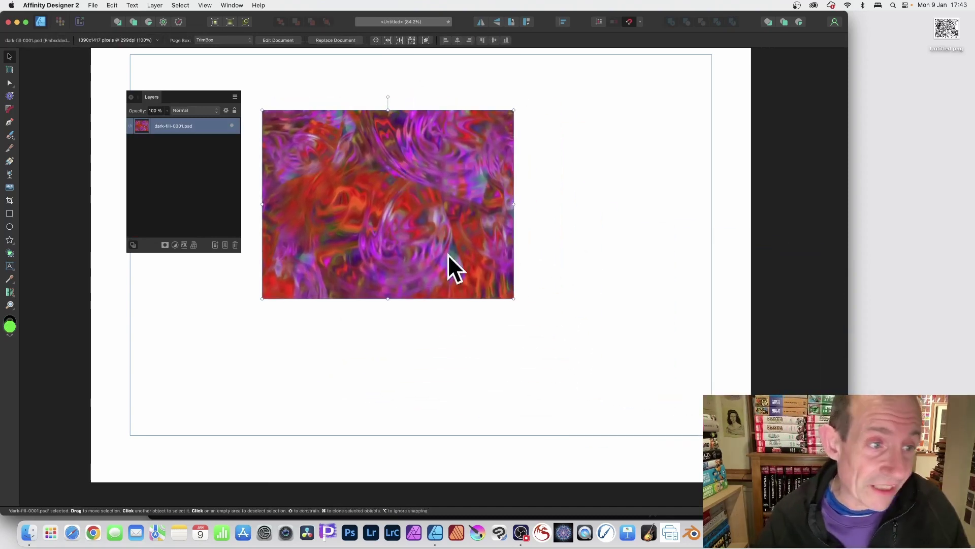
click(10, 200)
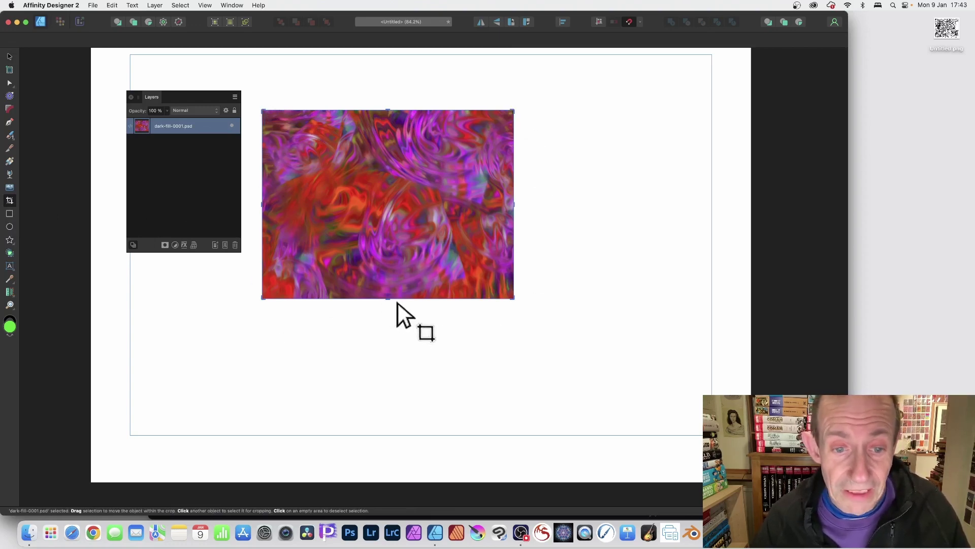
- Crop the swirl image to a thin strip, then extend the crop downward and out to the upper right
drag(388, 298, 399, 133)
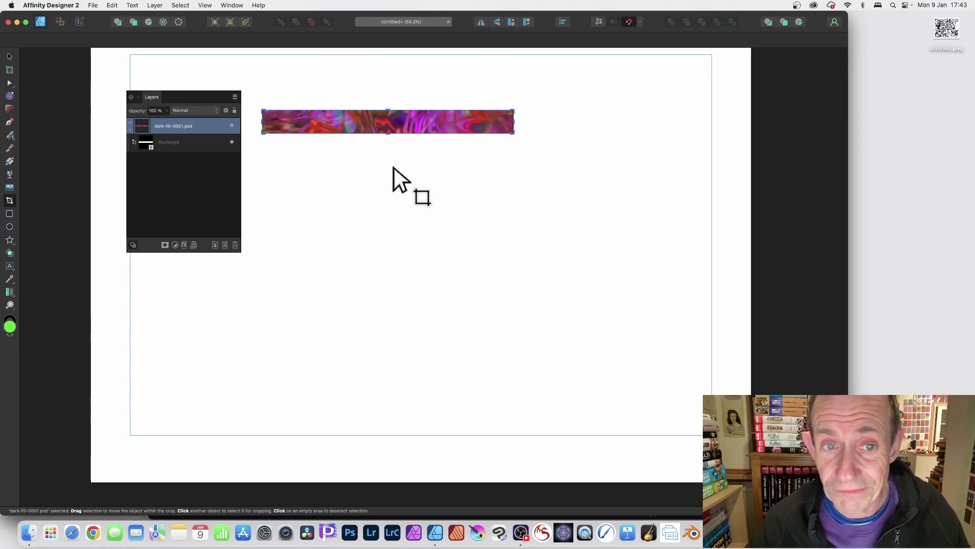
drag(388, 132, 388, 219)
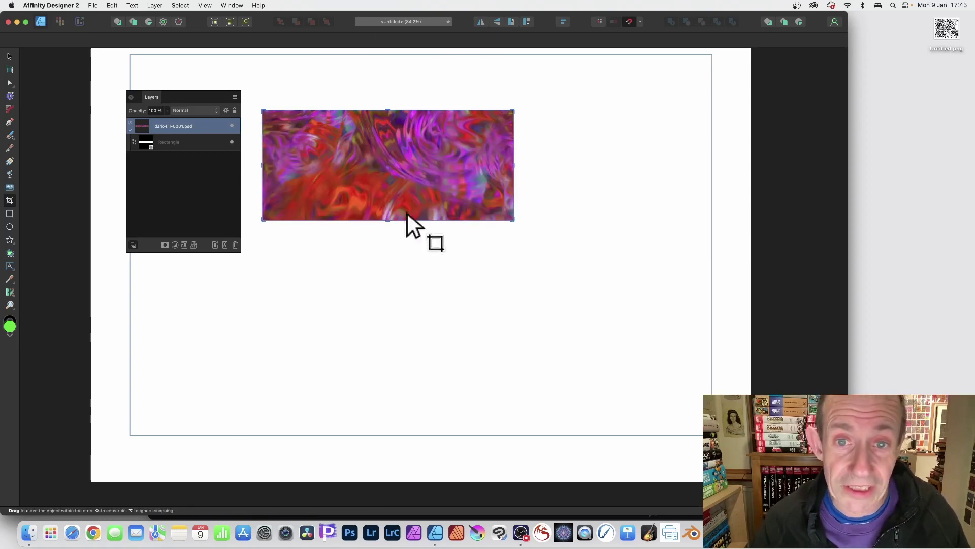
drag(514, 110, 546, 79)
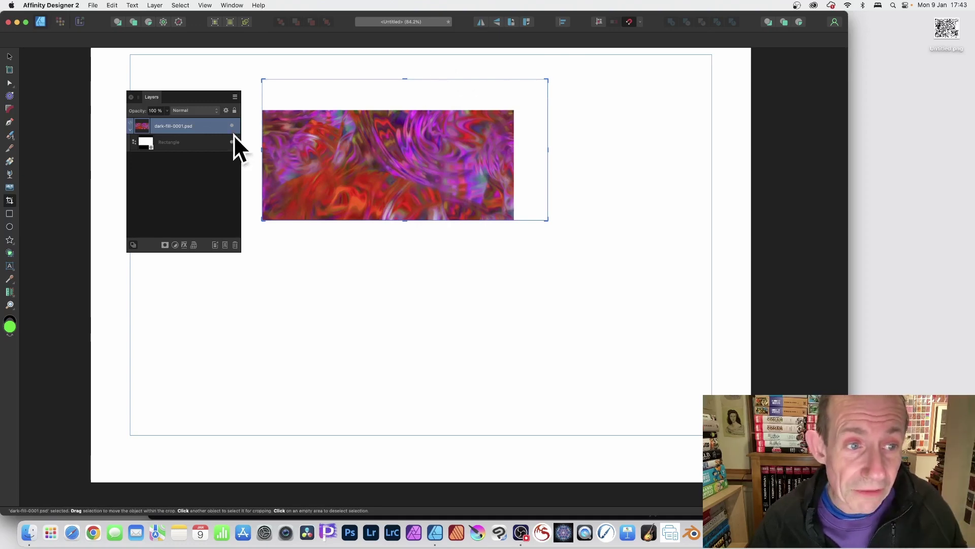
click(169, 143)
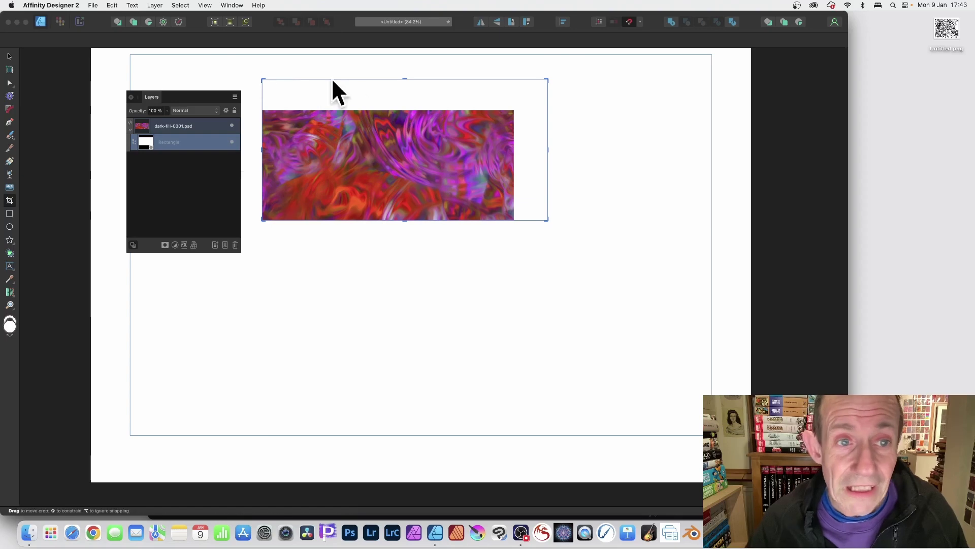
- Move the crop rectangle down-left, rotate it -46°, and shear it to 14.3°
click(10, 56)
drag(422, 147, 382, 197)
drag(364, 116, 448, 121)
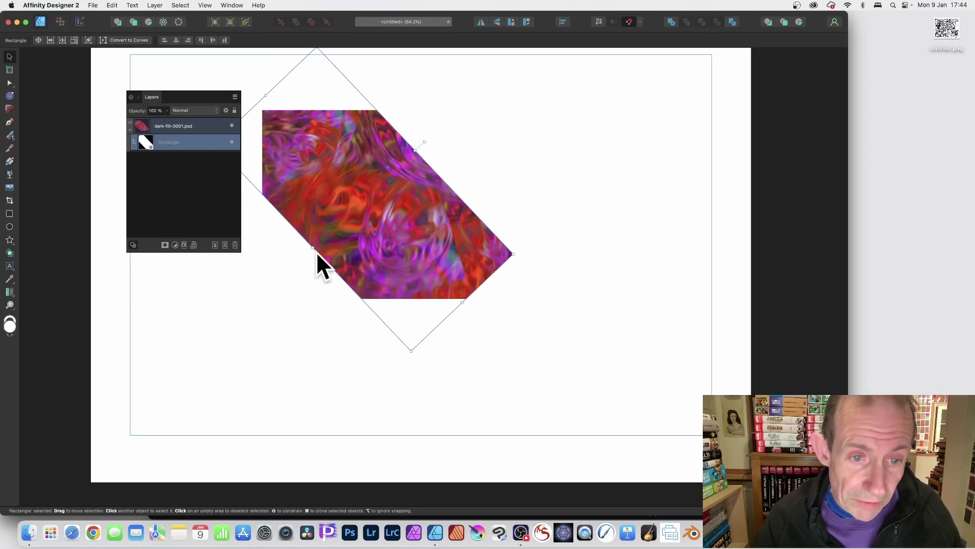
drag(309, 248, 372, 294)
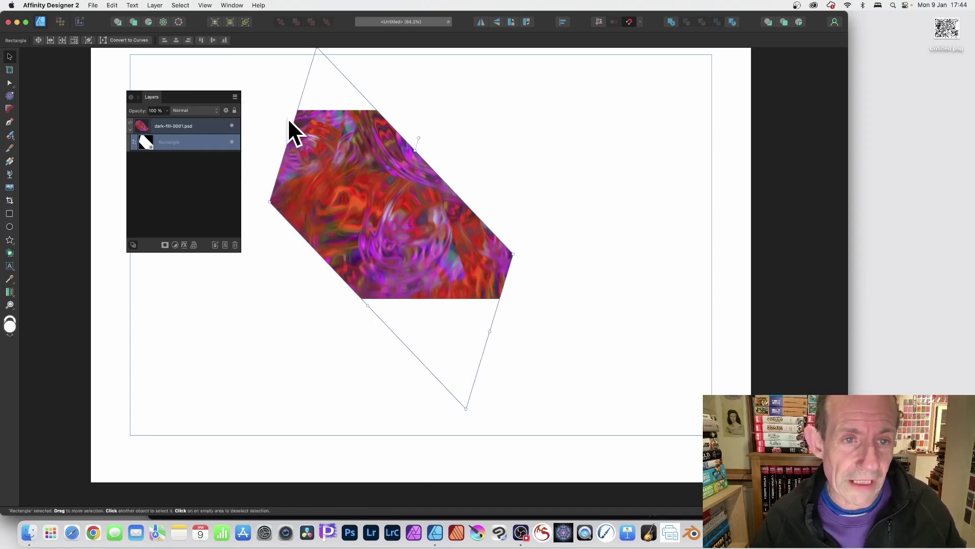
drag(288, 119, 339, 96)
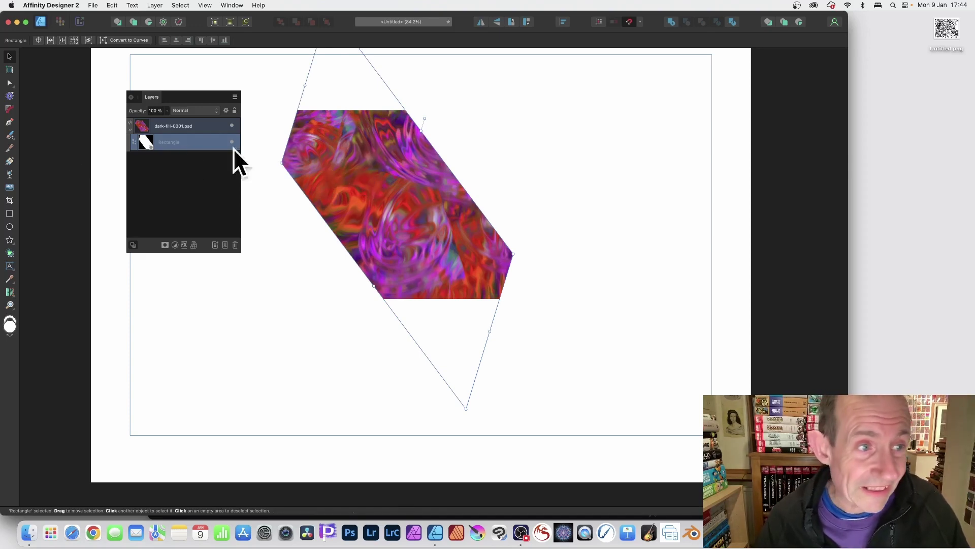
- Reposition the image inside the enlarged crop, rotate the crop to -70°, and convert it to curves
click(11, 200)
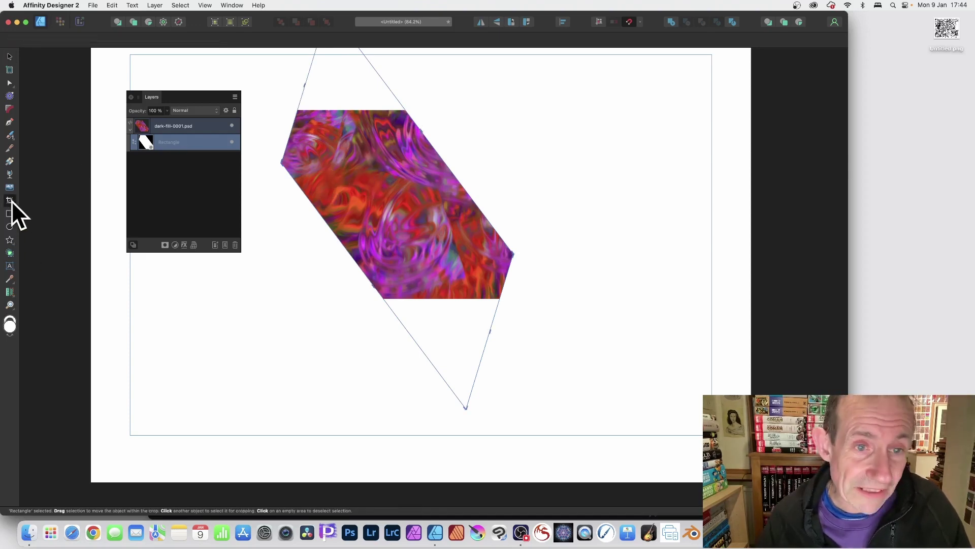
drag(386, 192, 419, 178)
drag(278, 164, 301, 203)
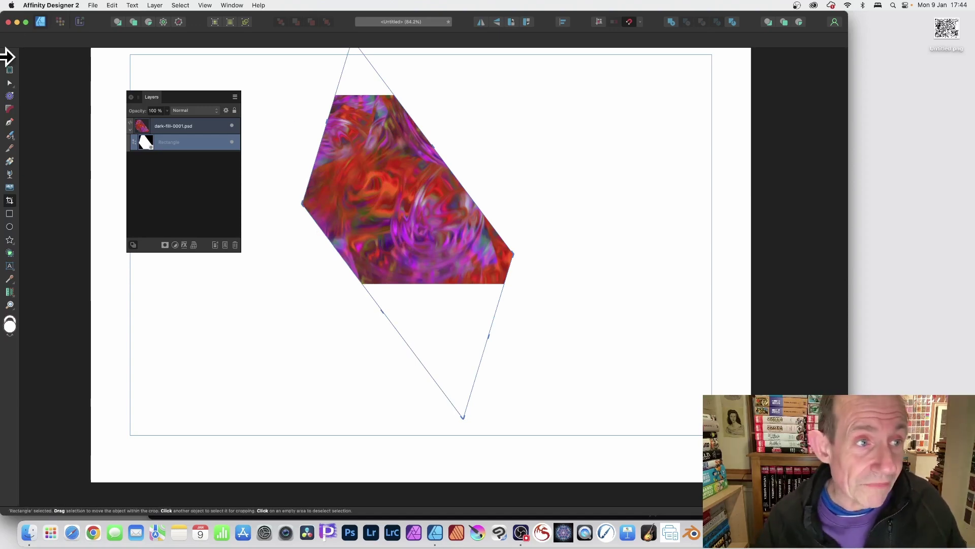
click(9, 57)
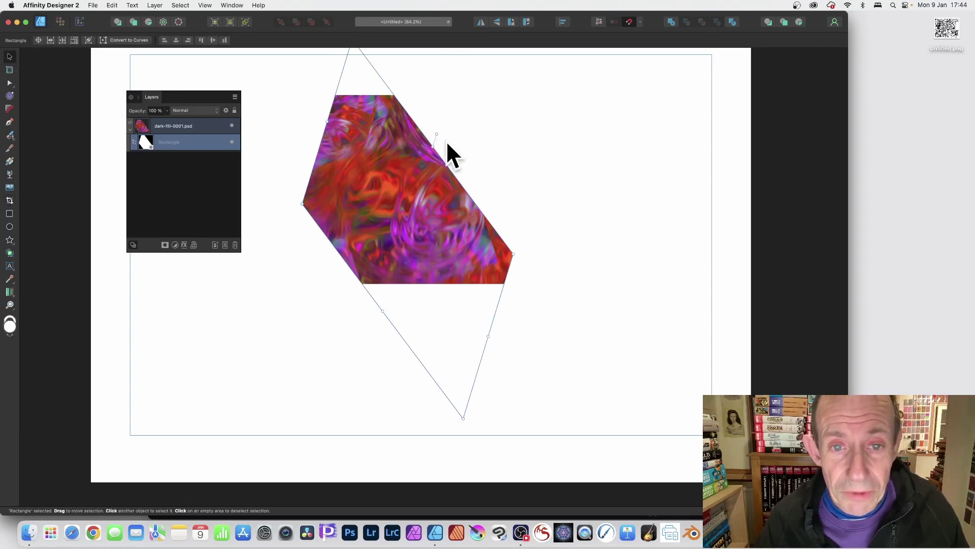
drag(436, 134, 290, 146)
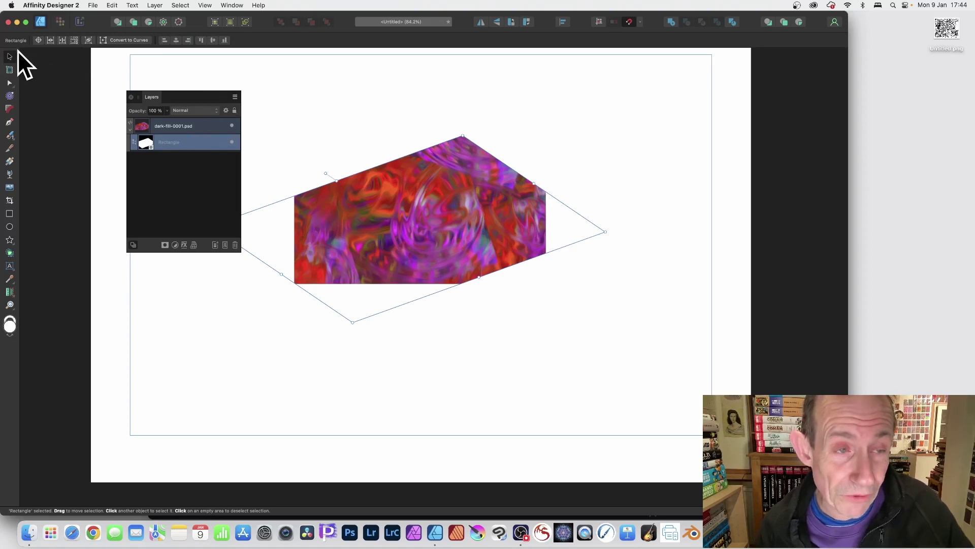
click(123, 40)
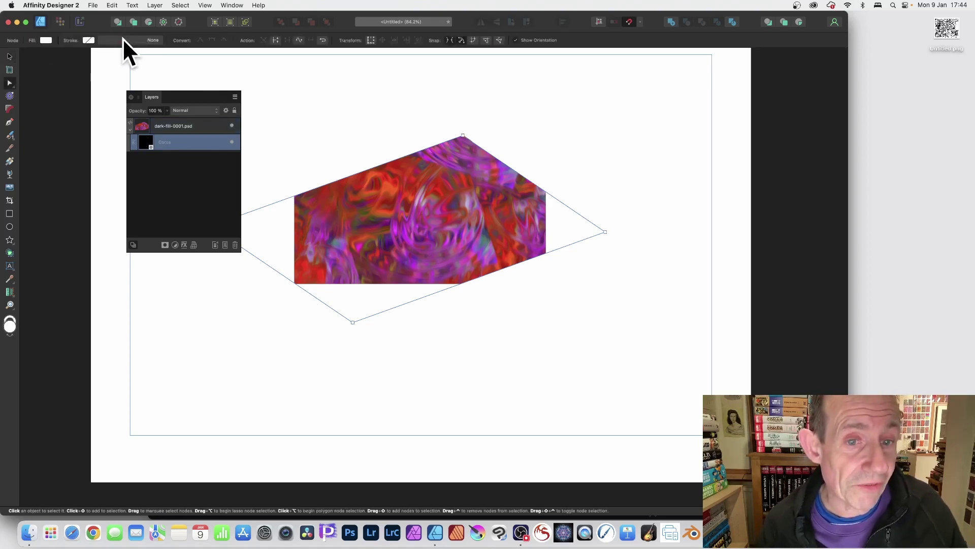
- Pull the crop's top node up-right and bend its upper edges into a narrow pointed peak
drag(463, 136, 481, 74)
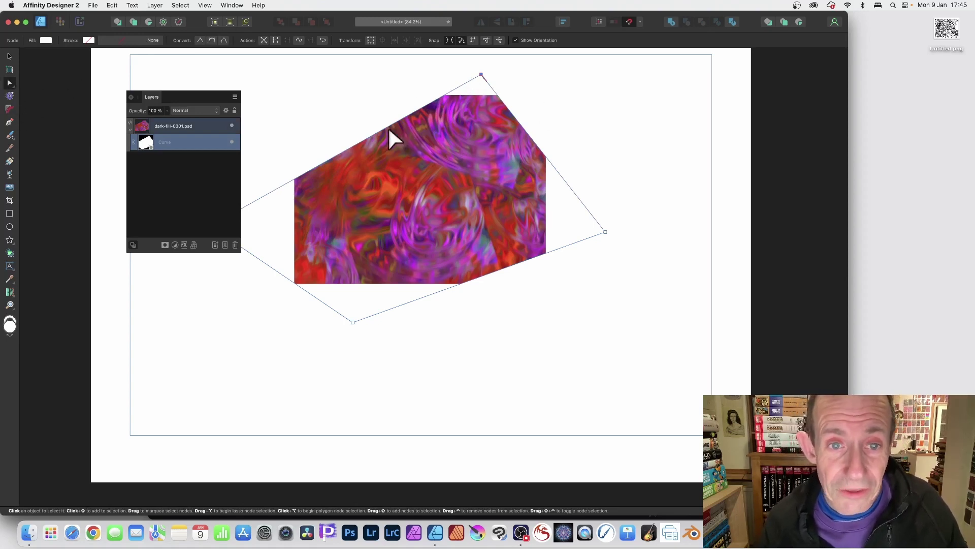
drag(391, 127, 440, 201)
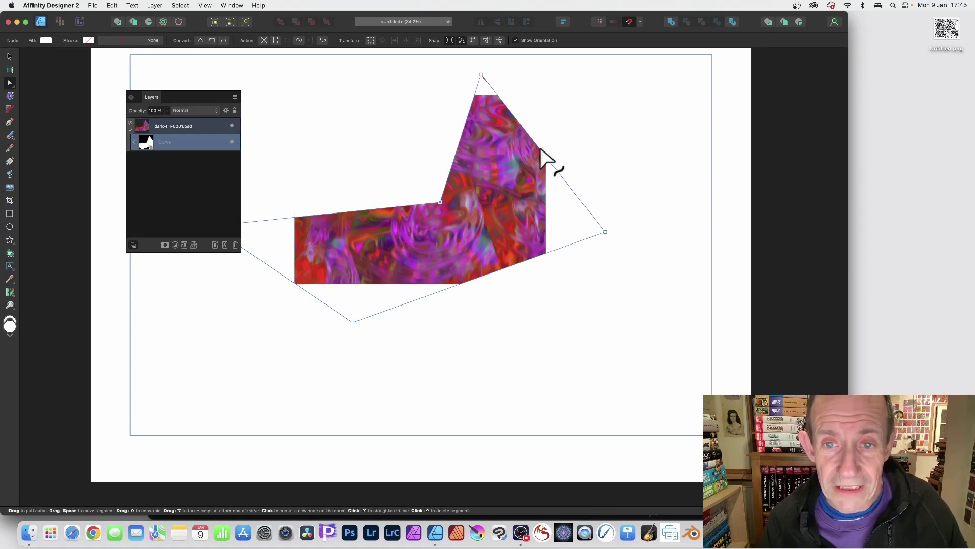
drag(544, 155, 498, 163)
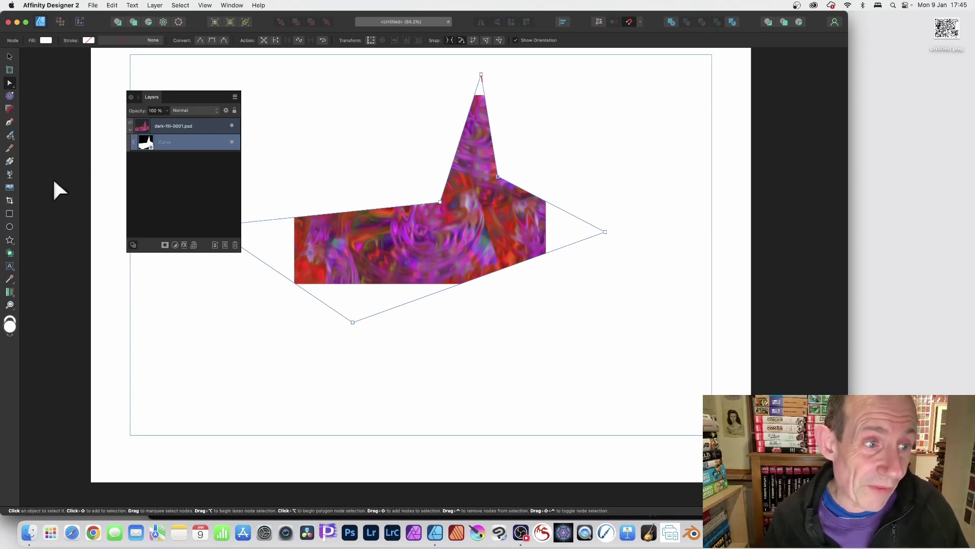
- Shrink the crop box from its right side and move the swirl image down within it
click(11, 200)
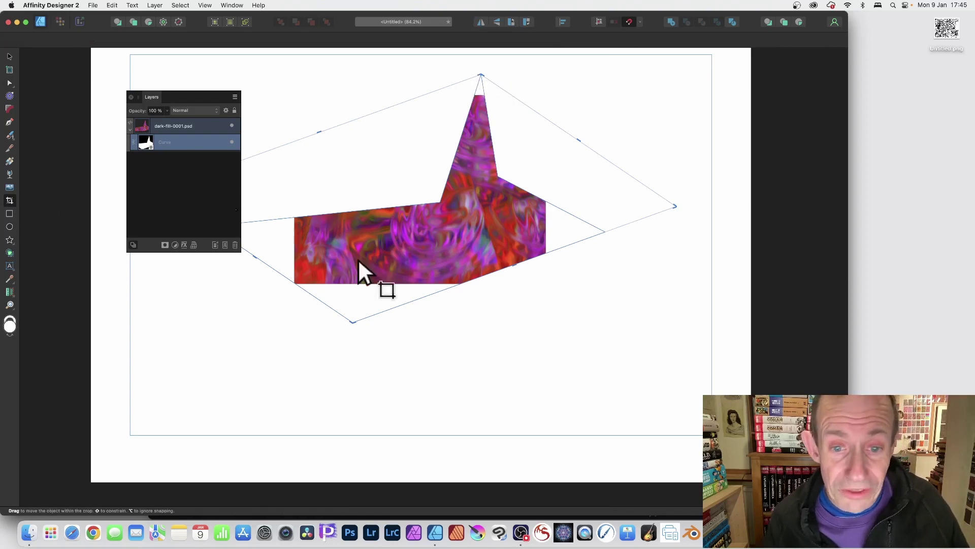
drag(678, 206, 549, 300)
drag(406, 266, 404, 315)
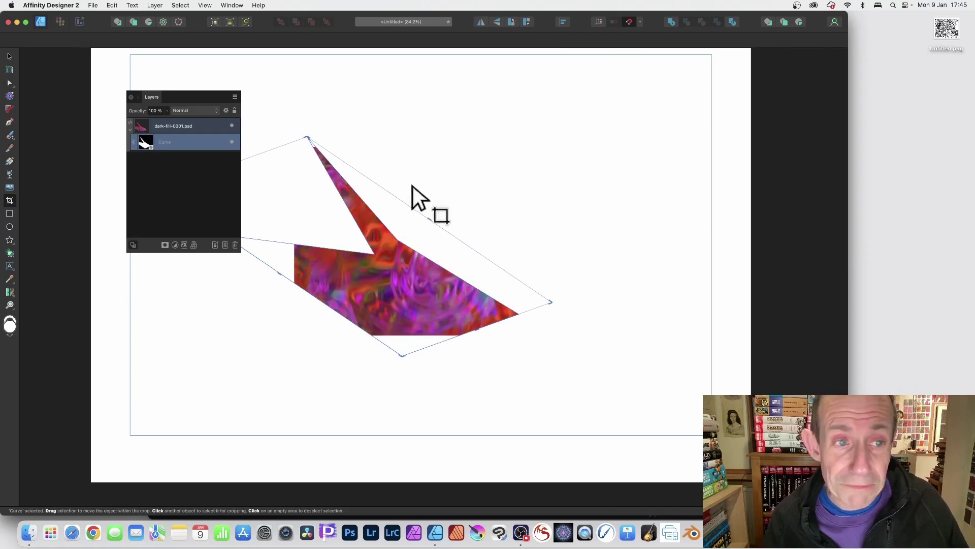
click(182, 126)
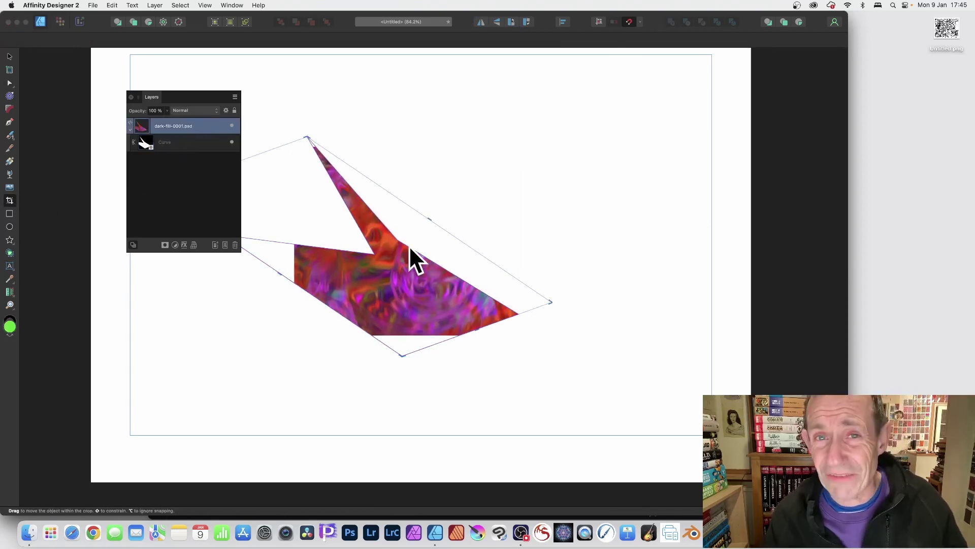